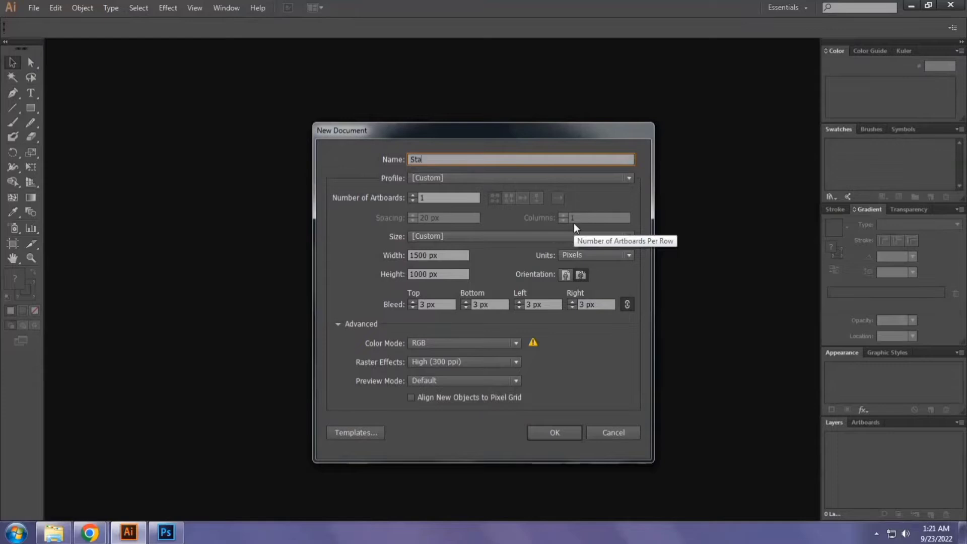
- Create the 1500 × 1000 px RGB document at 300 ppi with 3 px bleed and show the rulers
{"action": "left_click", "coordinate": [541, 432]}
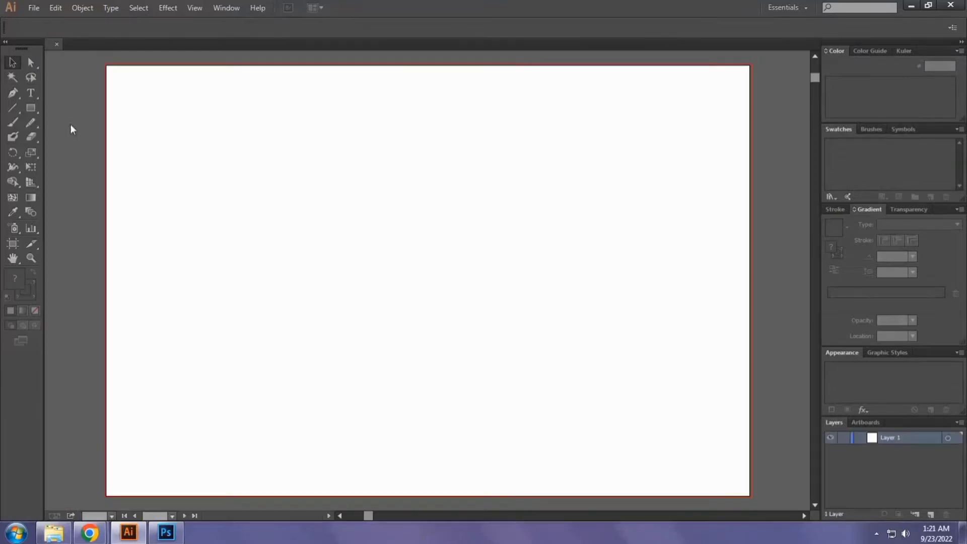
{"action": "key", "text": "ctrl+r"}
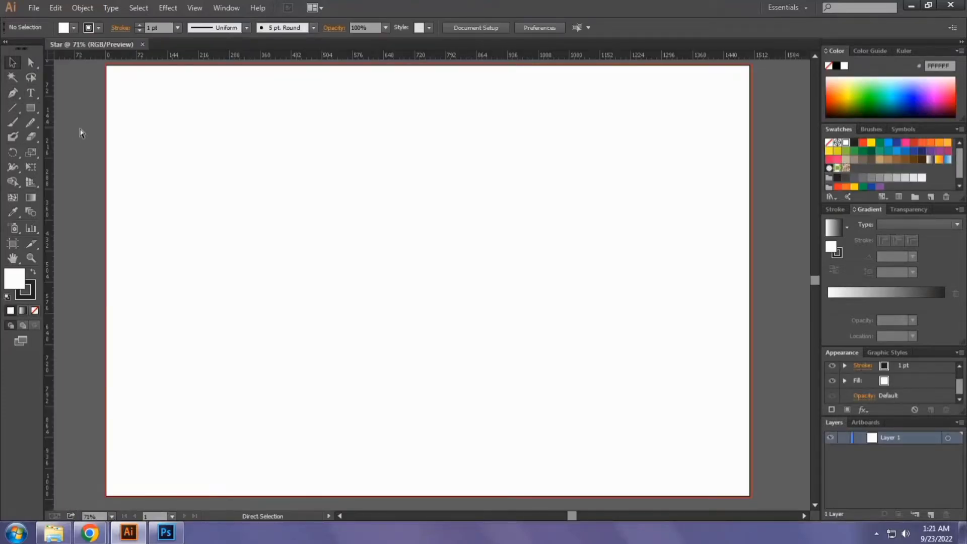
- Add one vertical and one horizontal guide and centre both on the artboard
{"action": "left_click_drag", "start_coordinate": [460, 213], "coordinate": [459, 214]}
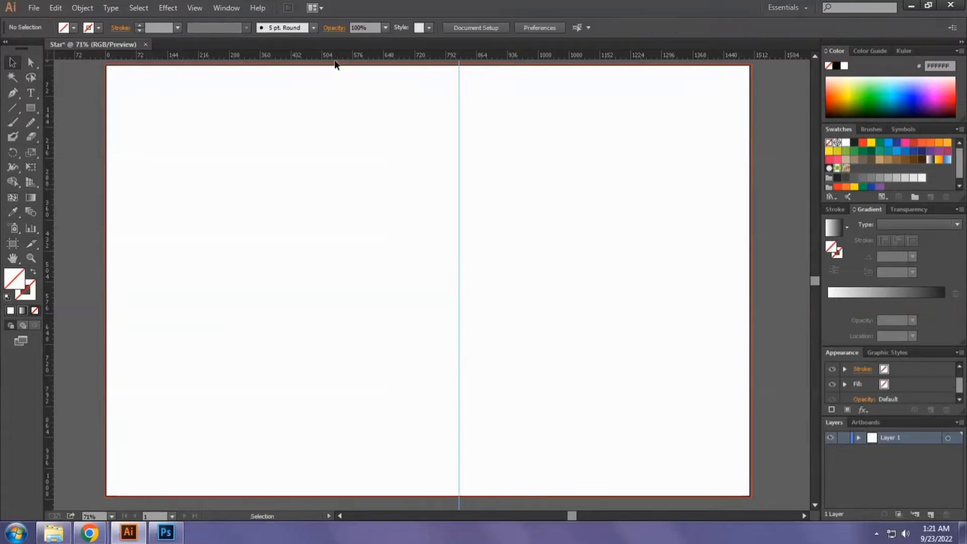
{"action": "left_click_drag", "start_coordinate": [335, 61], "coordinate": [396, 275]}
{"action": "left_click_drag", "start_coordinate": [417, 209], "coordinate": [567, 350]}
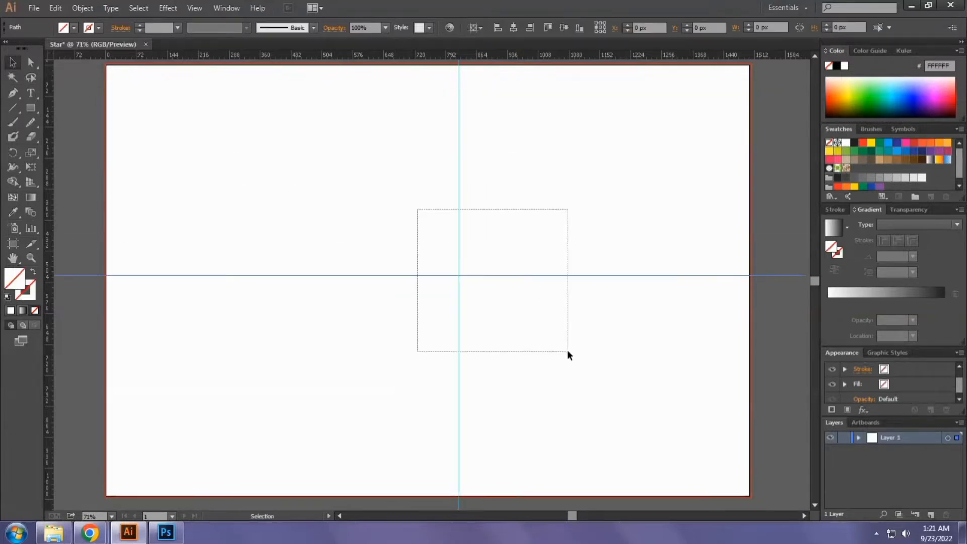
{"action": "left_click", "coordinate": [565, 26]}
{"action": "left_click", "coordinate": [230, 87]}
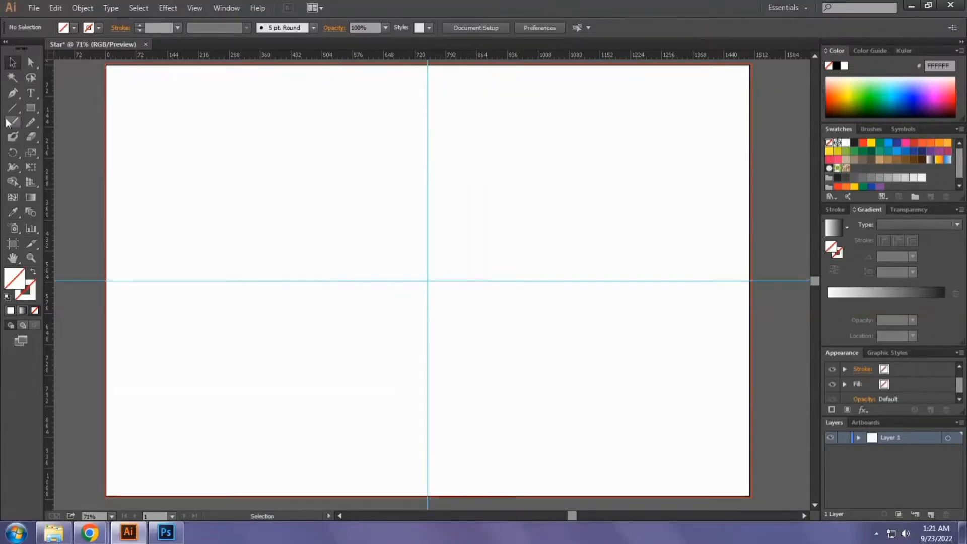
- Draw a horizontal line about 689 px long above the horizontal guide and give it a black stroke without fill
{"action": "left_click_drag", "start_coordinate": [257, 225], "coordinate": [553, 236]}
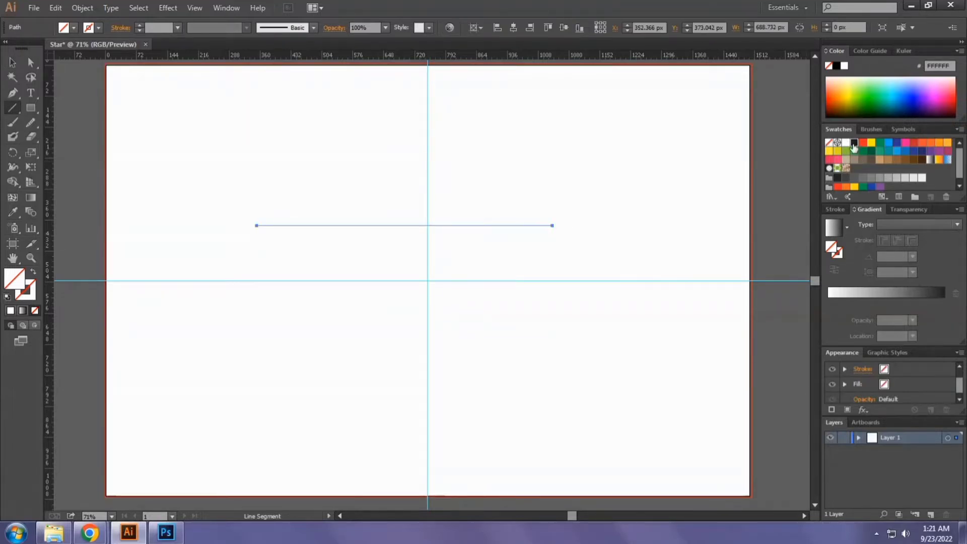
{"action": "left_click", "coordinate": [854, 147]}
{"action": "left_click", "coordinate": [33, 272]}
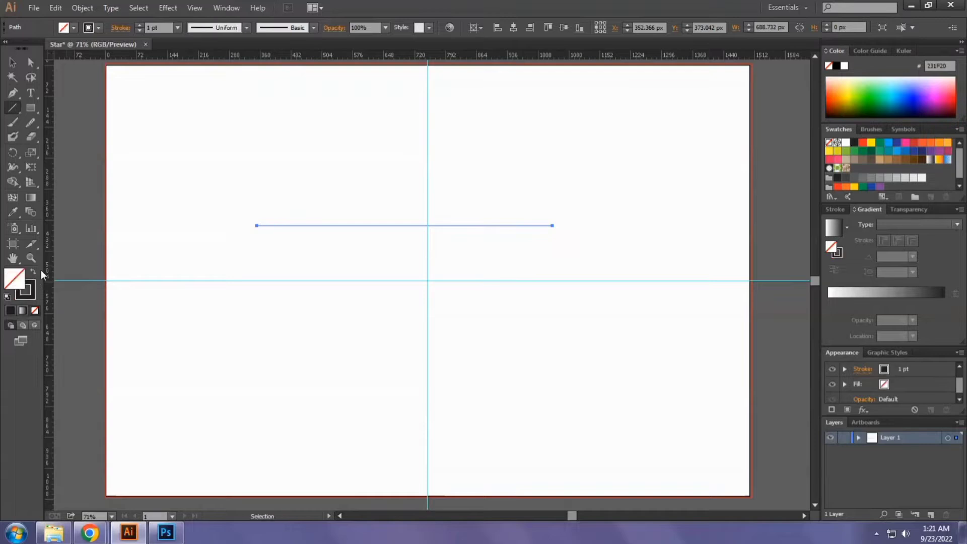
- Duplicate the line downward twice at equal spacing to get three parallel lines
{"action": "key", "text": "v"}
{"action": "left_click_drag", "start_coordinate": [331, 229], "coordinate": [336, 245]}
{"action": "key", "text": "a"}
{"action": "key", "text": "ctrl+d"}
{"action": "key", "text": "v"}
- Centre the three lines horizontally on the artboard and scale them up proportionally above the horizontal guide
{"action": "left_click_drag", "start_coordinate": [299, 203], "coordinate": [371, 272]}
{"action": "left_click", "coordinate": [513, 26]}
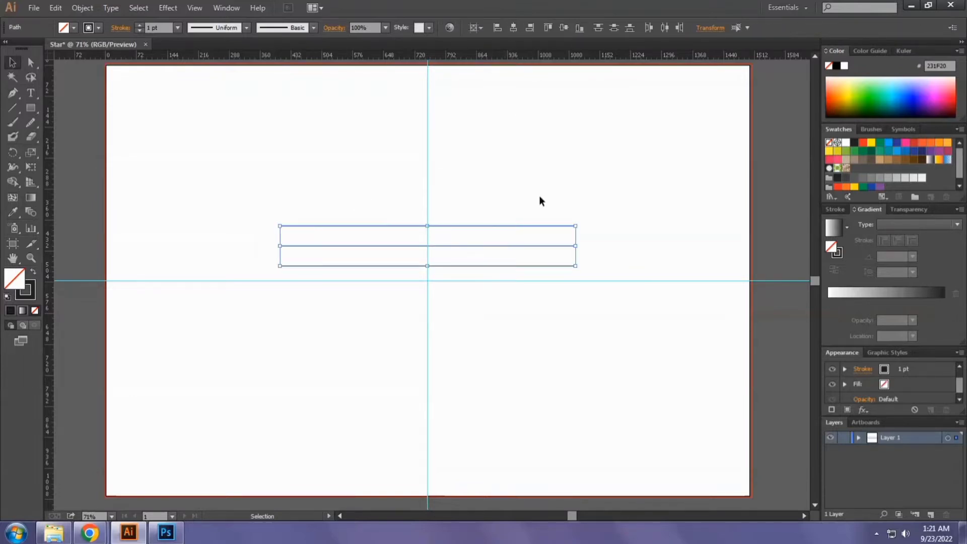
{"action": "left_click_drag", "start_coordinate": [576, 266], "coordinate": [620, 286]}
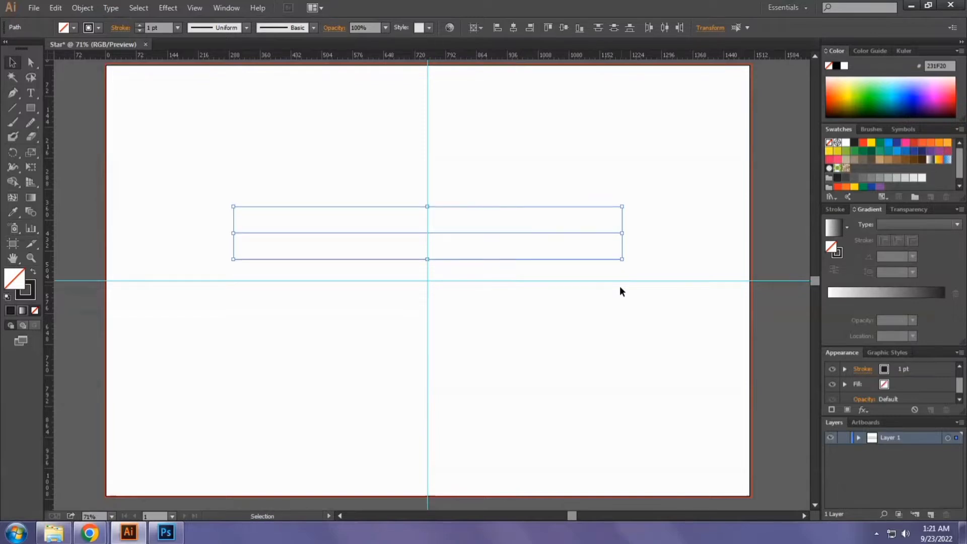
- Rotate a copy of the three lines by 72° around the intersection of the guides
{"action": "left_click_drag", "start_coordinate": [292, 150], "coordinate": [340, 268]}
{"action": "left_click", "coordinate": [13, 152]}
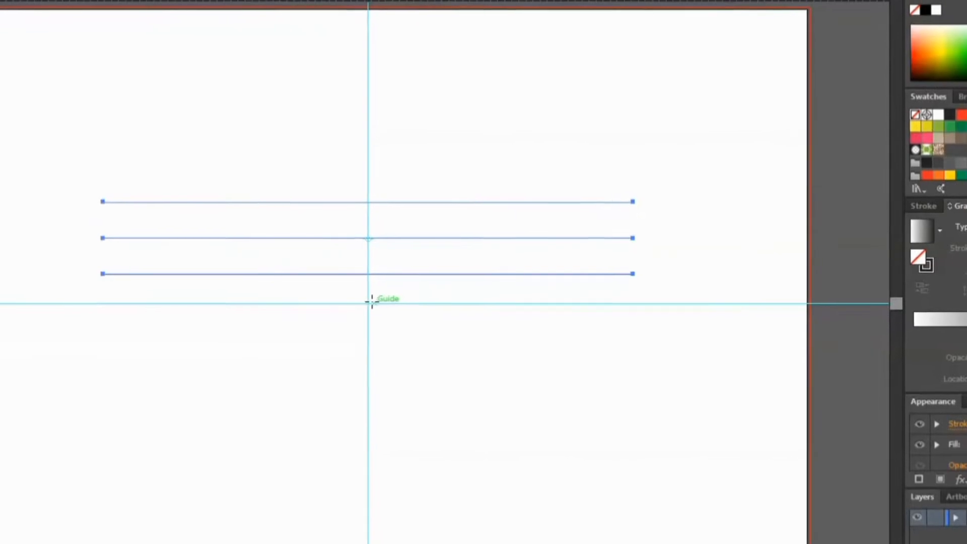
{"action": "left_click", "coordinate": [359, 315], "text": "alt"}
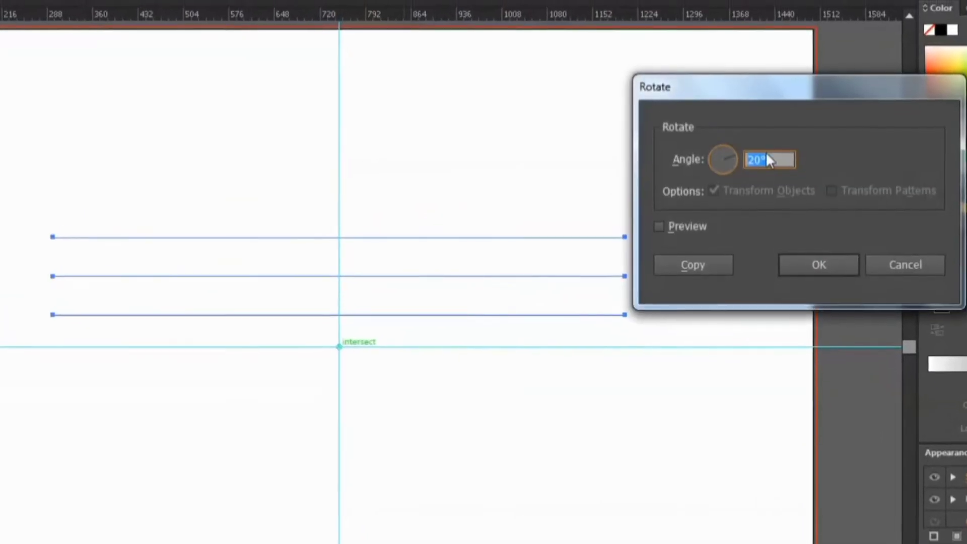
{"action": "type", "text": "72"}
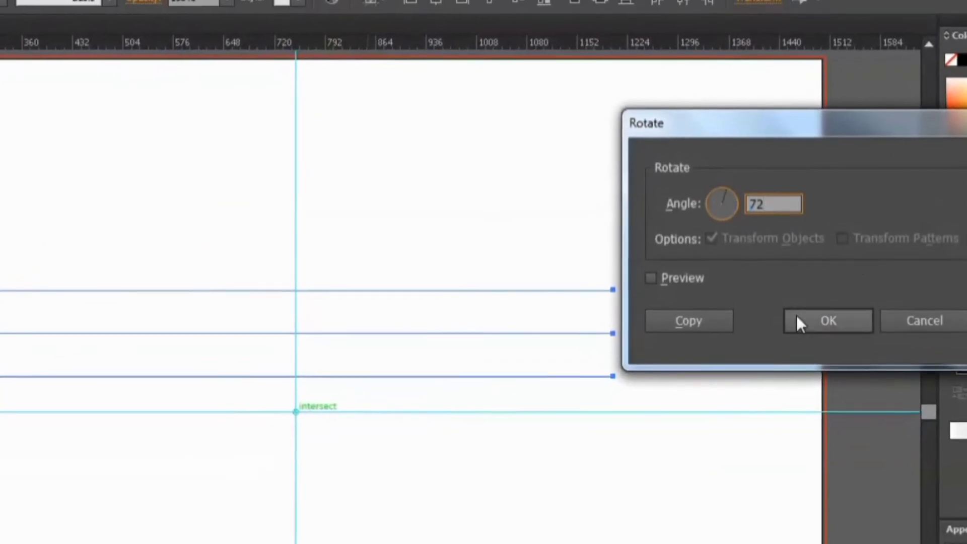
{"action": "left_click", "coordinate": [721, 327]}
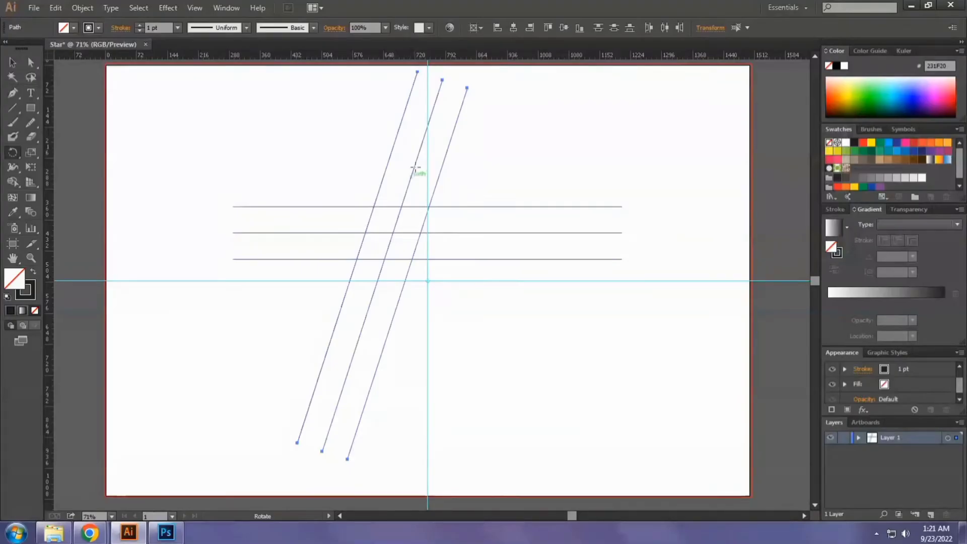
- Repeat the 72° rotated copy three more times to complete the five-pointed star grid
{"action": "key", "text": "ctrl+d"}
{"action": "key", "text": "ctrl+d"}
{"action": "key", "text": "ctrl+d"}
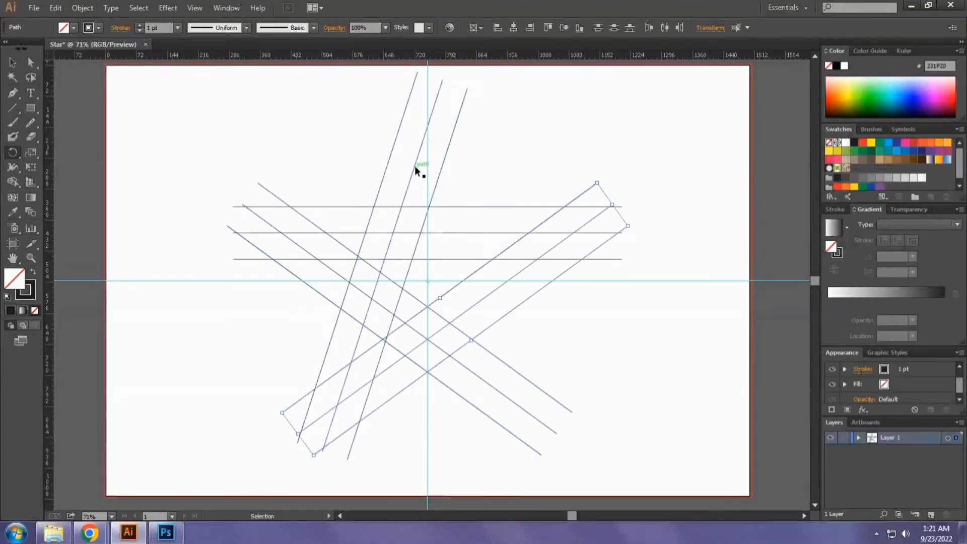
{"action": "key", "text": "r"}
{"action": "key", "text": "v"}
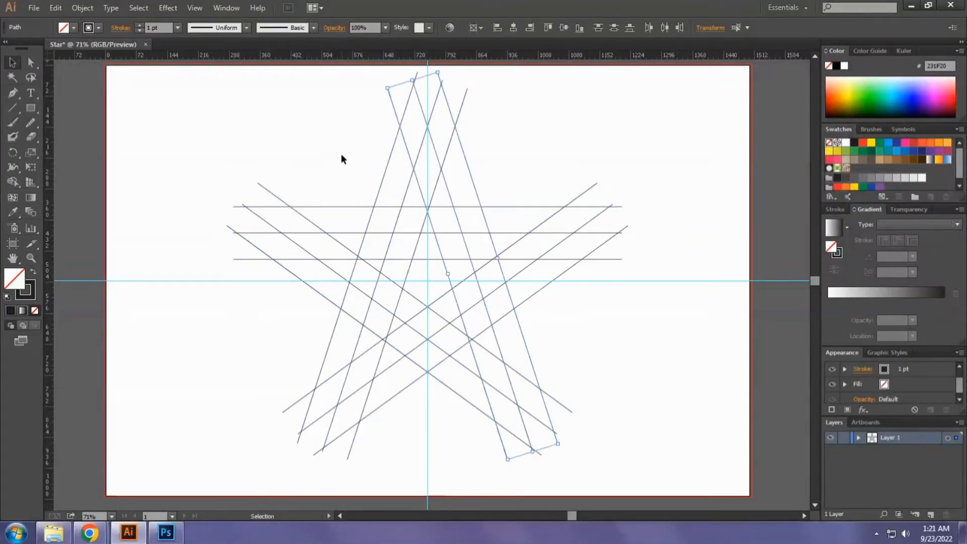
{"action": "left_click", "coordinate": [341, 155]}
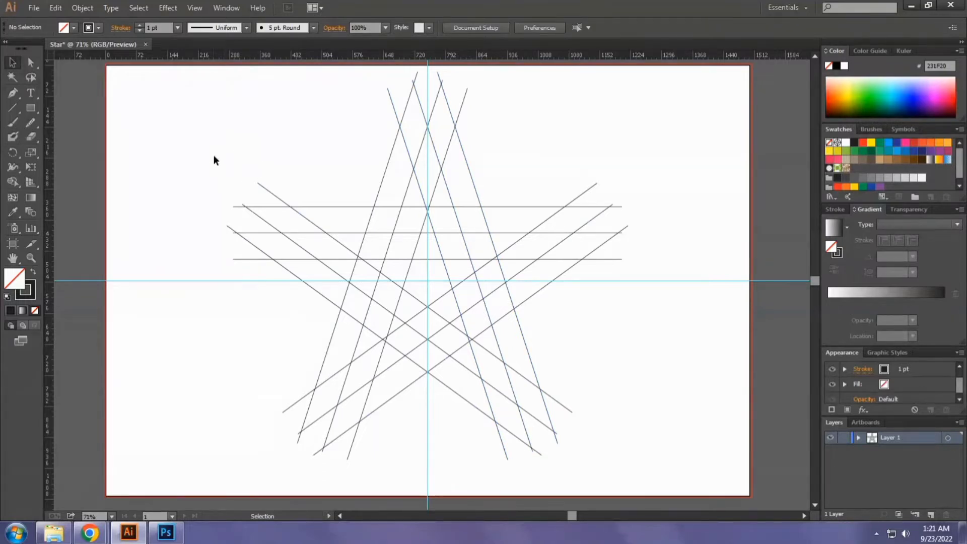
- Draw a straight Pen line closing the star's left tip, joining the outer intersections on the upper and middle horizontal lines
{"action": "left_click_drag", "start_coordinate": [207, 167], "coordinate": [280, 256]}
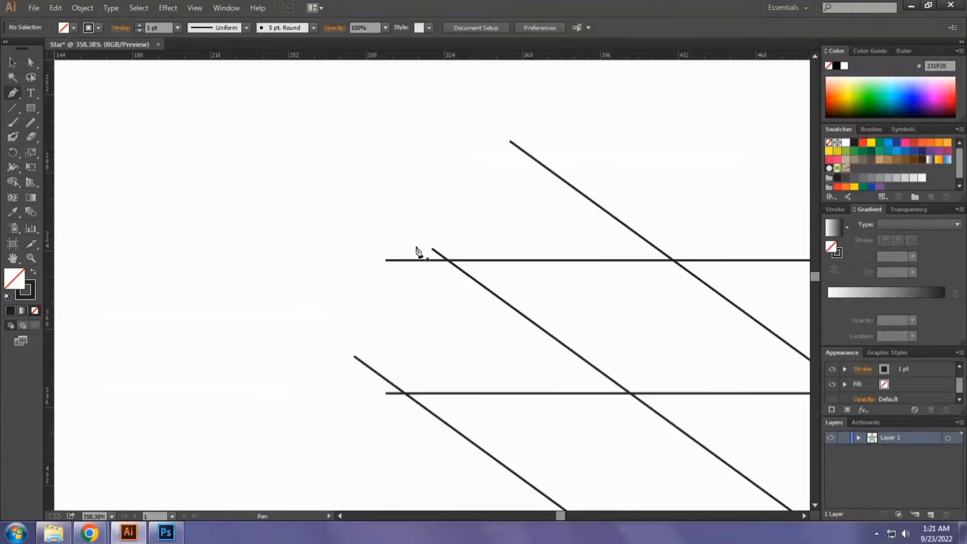
{"action": "scroll", "coordinate": [478, 288], "scroll_direction": "up", "scroll_amount": 7}
{"action": "left_click_drag", "start_coordinate": [356, 167], "coordinate": [430, 283]}
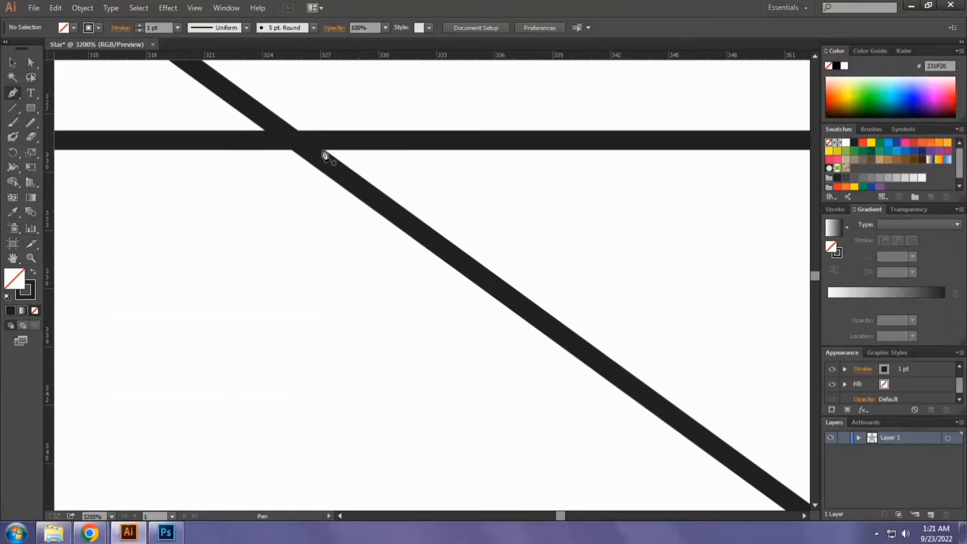
{"action": "left_click", "coordinate": [295, 140]}
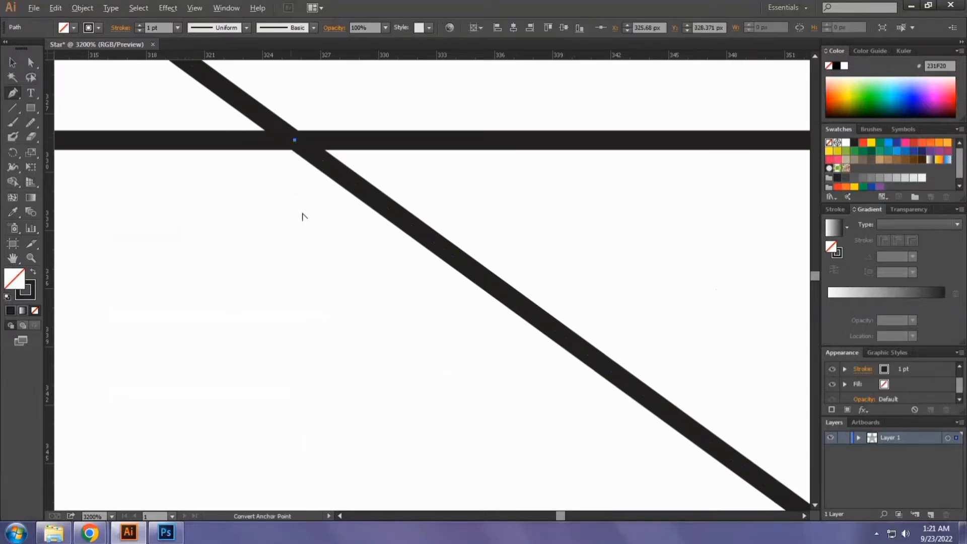
{"action": "scroll", "coordinate": [304, 216], "scroll_direction": "down", "scroll_amount": 5}
{"action": "left_click_drag", "start_coordinate": [342, 210], "coordinate": [385, 123]}
{"action": "scroll", "coordinate": [279, 323], "scroll_direction": "up", "scroll_amount": 3}
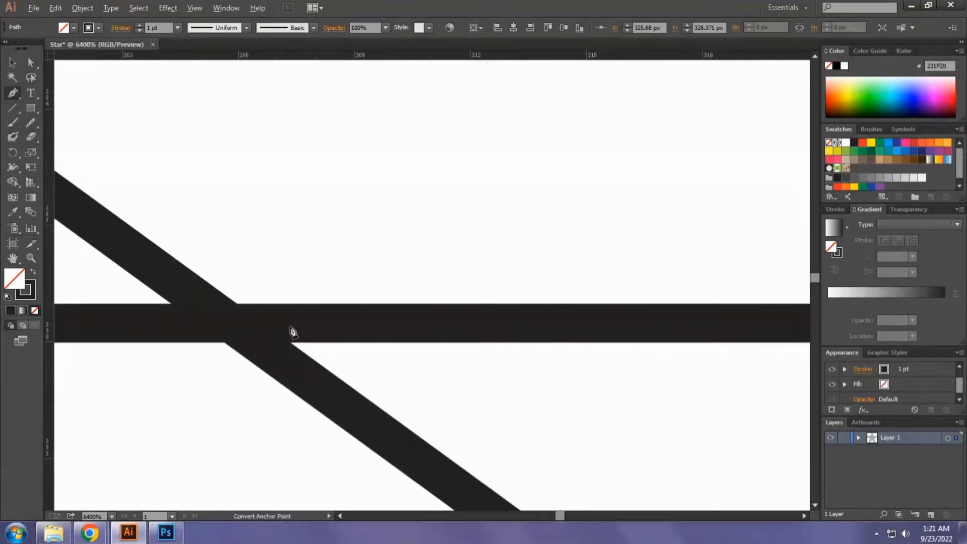
{"action": "left_click", "coordinate": [235, 330]}
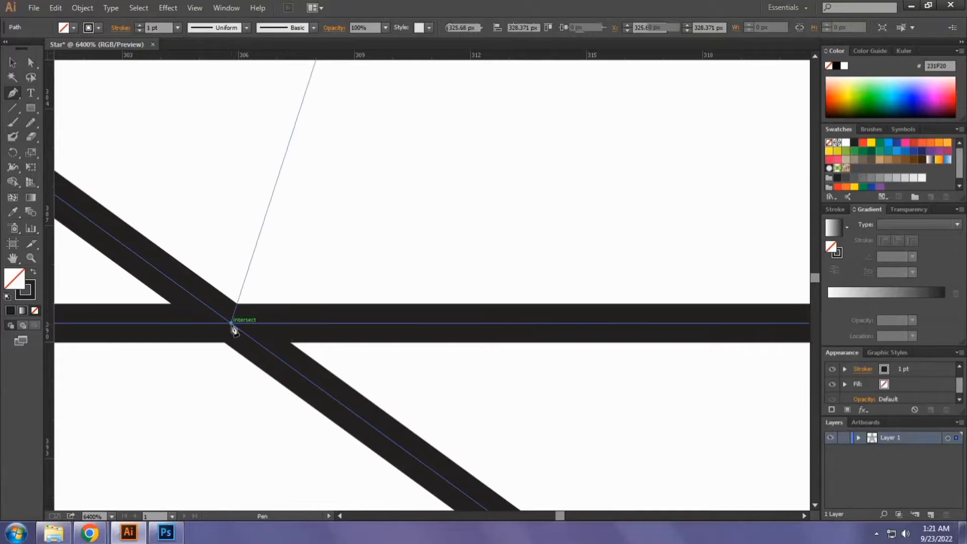
{"action": "scroll", "coordinate": [345, 262], "scroll_direction": "down", "scroll_amount": 10}
{"action": "scroll", "coordinate": [345, 260], "scroll_direction": "down", "scroll_amount": 4}
{"action": "key", "text": "v"}
{"action": "left_click", "coordinate": [250, 262]}
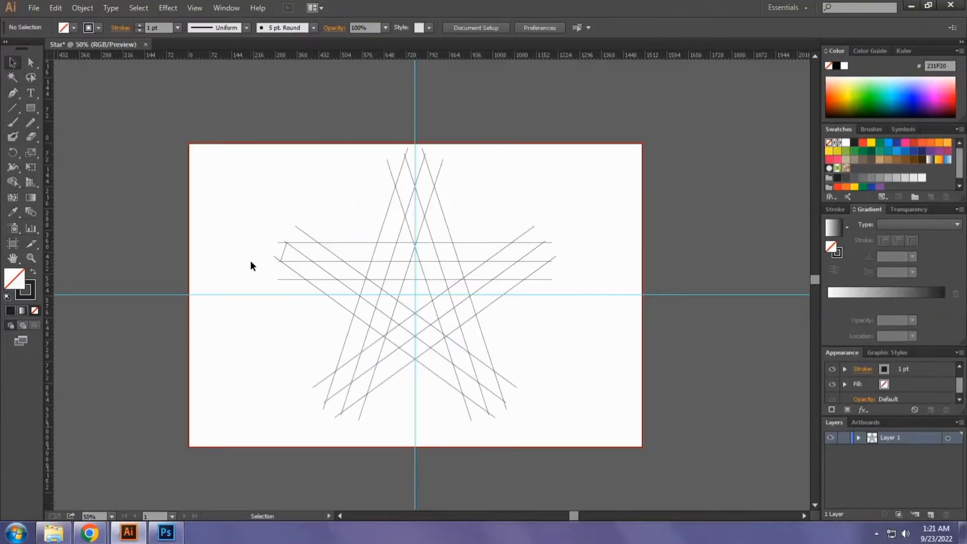
- Select only the two guides, excluding the star lines, and lock them
{"action": "left_click_drag", "start_coordinate": [263, 173], "coordinate": [512, 324]}
{"action": "scroll", "coordinate": [629, 380], "scroll_direction": "up", "scroll_amount": 2}
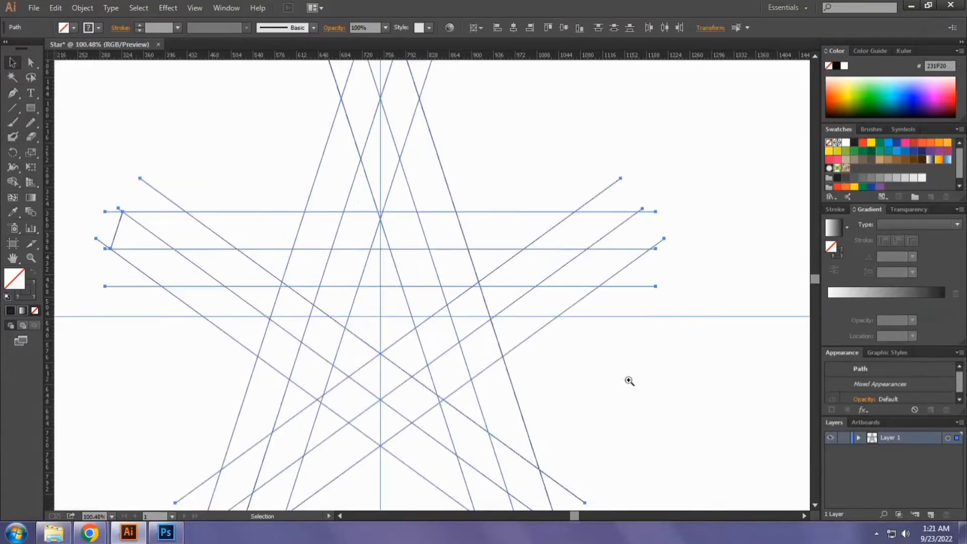
{"action": "left_click_drag", "start_coordinate": [705, 370], "coordinate": [677, 301]}
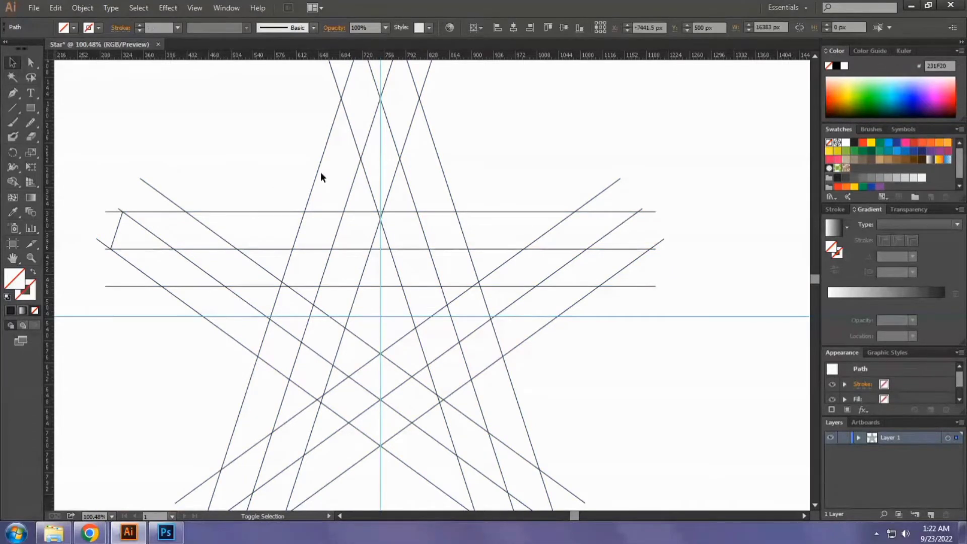
{"action": "scroll", "coordinate": [182, 302], "scroll_direction": "down", "scroll_amount": 1}
{"action": "left_click_drag", "start_coordinate": [297, 467], "coordinate": [350, 477]}
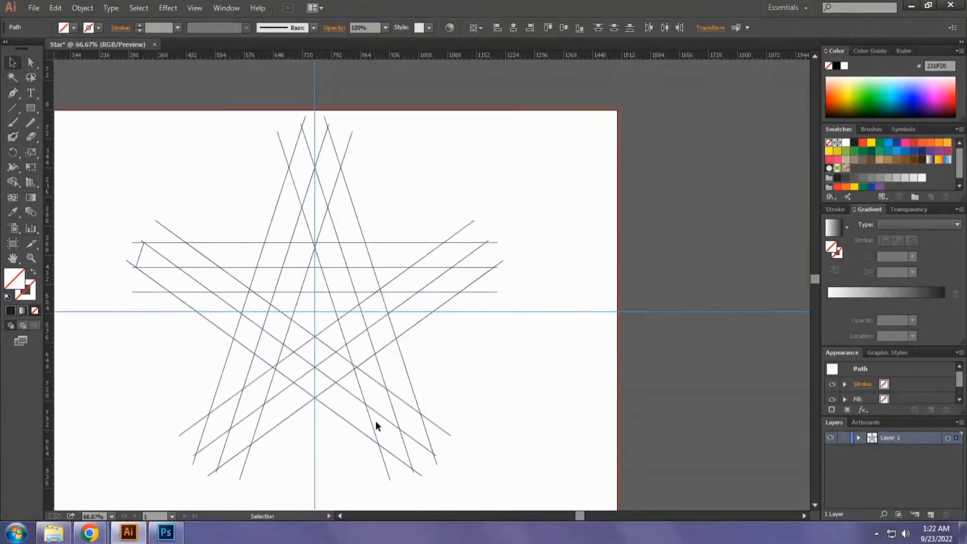
{"action": "key", "text": "ctrl+2"}
- Select all the star lines for the Shape Builder and set the fill colour to CMYK Cyan
{"action": "left_click_drag", "start_coordinate": [96, 201], "coordinate": [347, 322]}
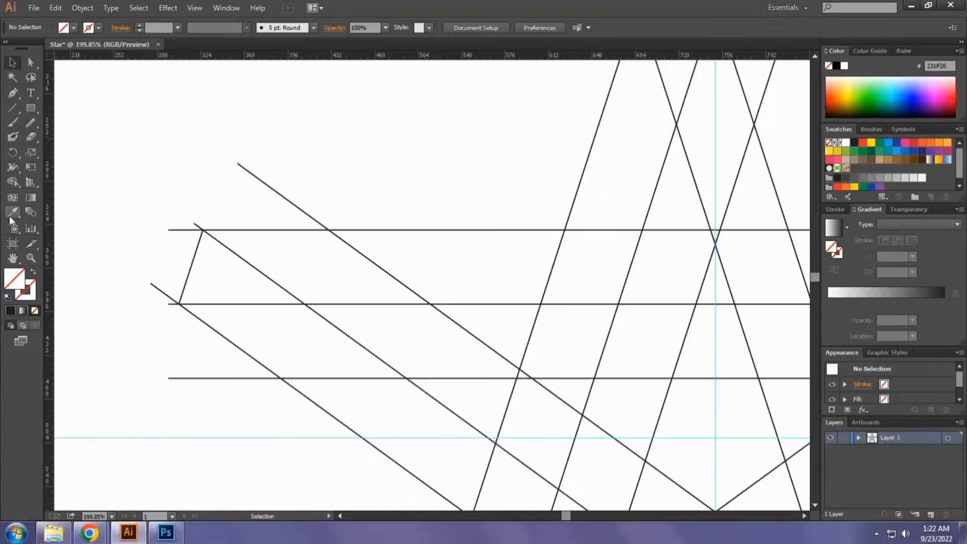
{"action": "key", "text": "ctrl+1"}
{"action": "left_click_drag", "start_coordinate": [162, 136], "coordinate": [679, 434]}
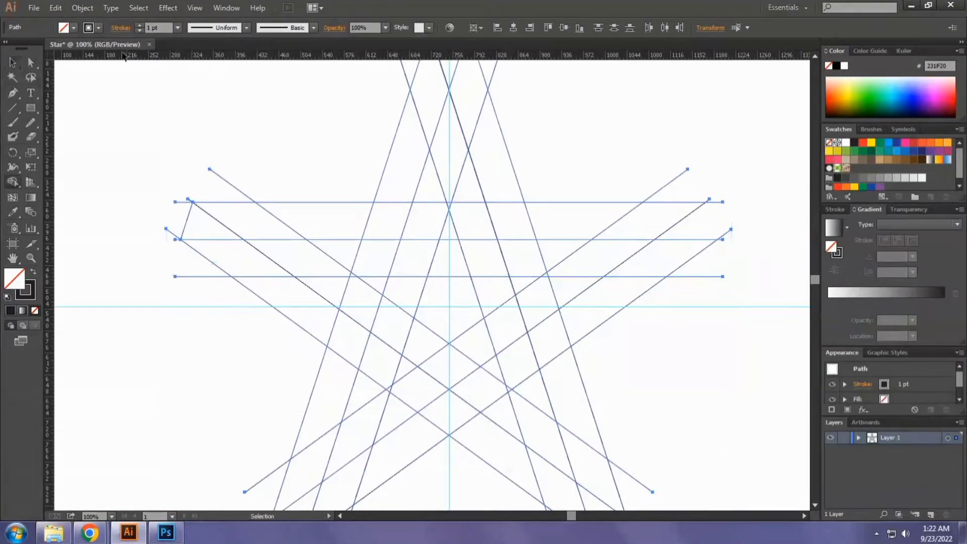
{"action": "left_click", "coordinate": [74, 27]}
{"action": "left_click", "coordinate": [8, 48]}
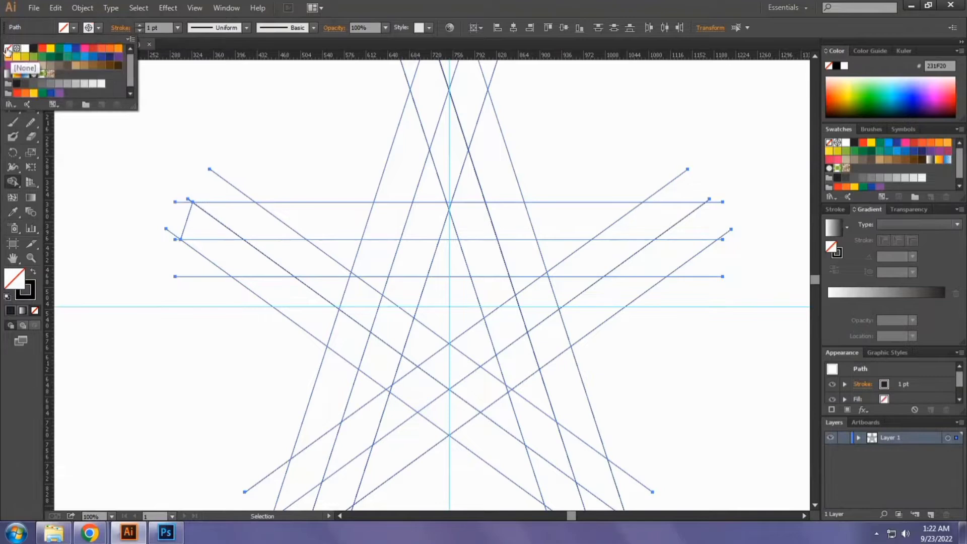
{"action": "left_click", "coordinate": [61, 31]}
{"action": "left_click", "coordinate": [69, 31]}
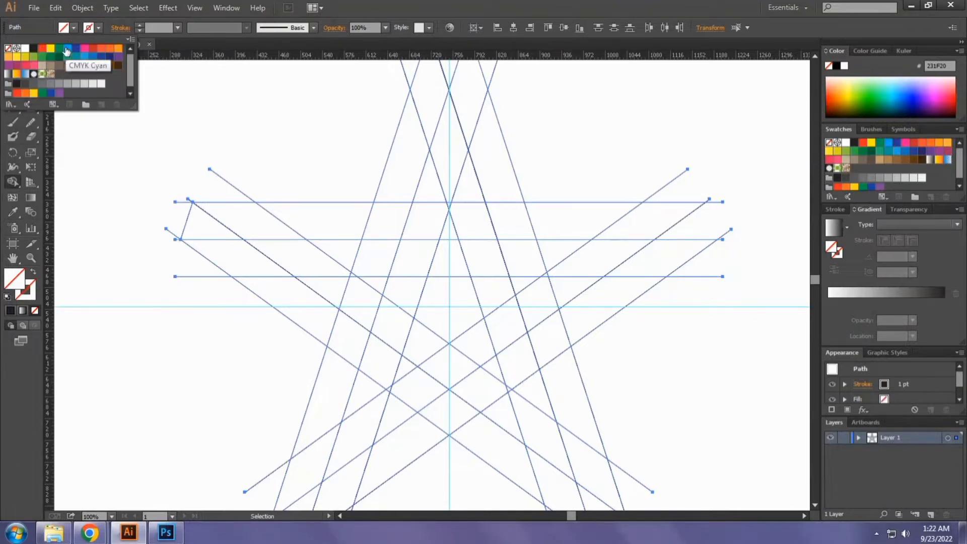
{"action": "left_click", "coordinate": [68, 48]}
- Use Shape Builder to form the left tip's upper arm and diagonal band, and fill the small triangle between them
{"action": "mouse_move", "coordinate": [200, 222]}
{"action": "left_mouse_down"}
{"action": "mouse_move", "coordinate": [404, 372]}
{"action": "mouse_move", "coordinate": [406, 361]}
{"action": "mouse_move", "coordinate": [251, 225]}
{"action": "mouse_move", "coordinate": [307, 222]}
{"action": "left_mouse_up"}
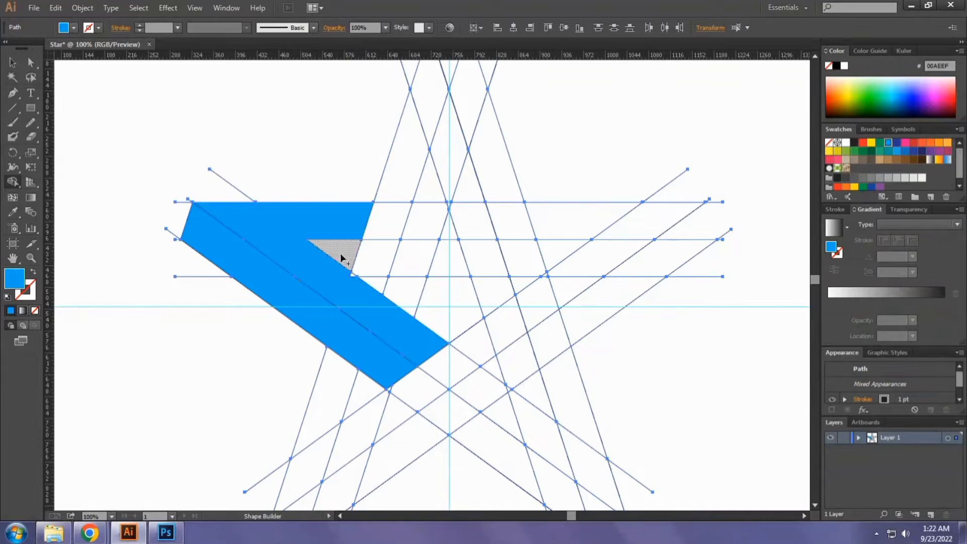
{"action": "left_click", "coordinate": [341, 255]}
{"action": "key", "text": "v"}
{"action": "left_click", "coordinate": [297, 158]}
- Cut the blue shapes out of the grid and remove all remaining construction lines
{"action": "left_click", "coordinate": [289, 218]}
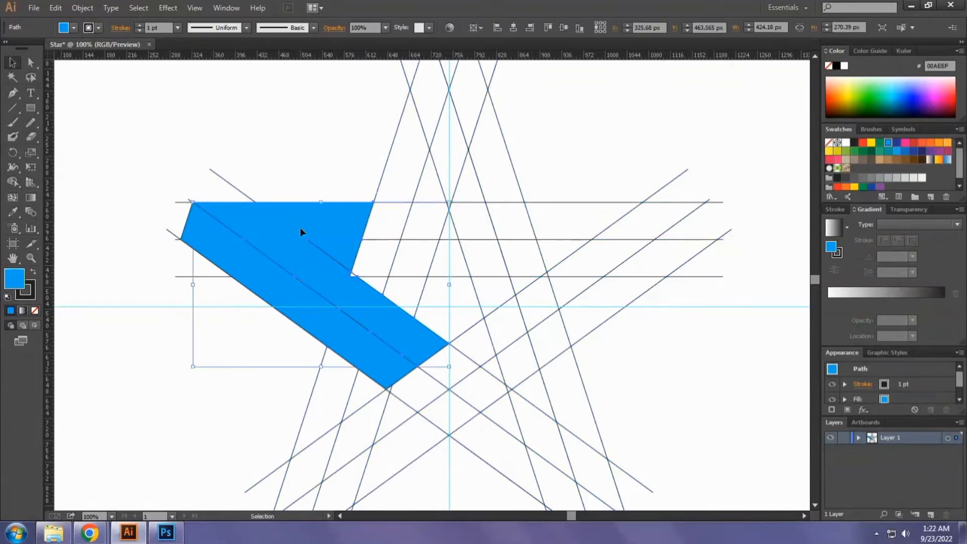
{"action": "left_click", "coordinate": [238, 276], "text": "shift"}
{"action": "key", "text": "ctrl+x"}
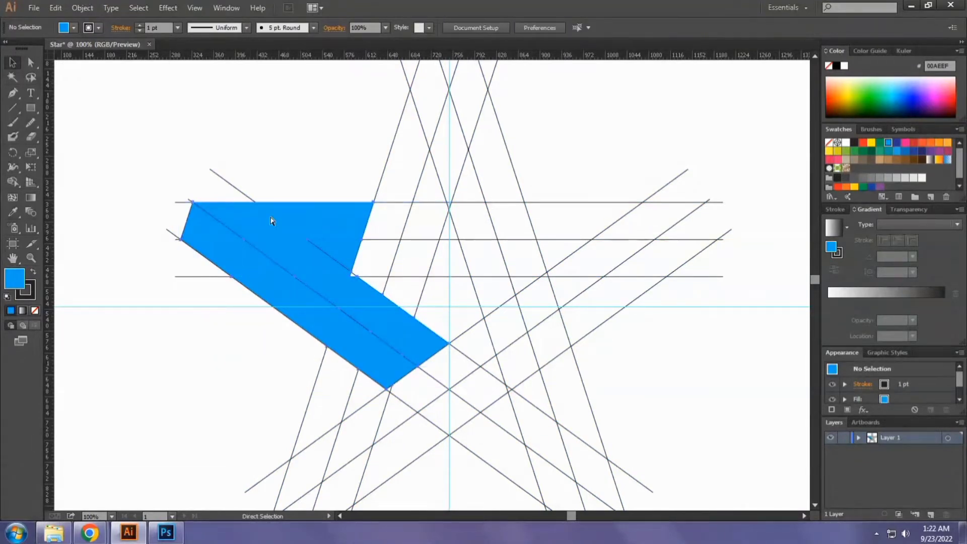
{"action": "scroll", "coordinate": [285, 154], "scroll_direction": "down", "scroll_amount": 2}
{"action": "left_click_drag", "start_coordinate": [215, 101], "coordinate": [519, 341]}
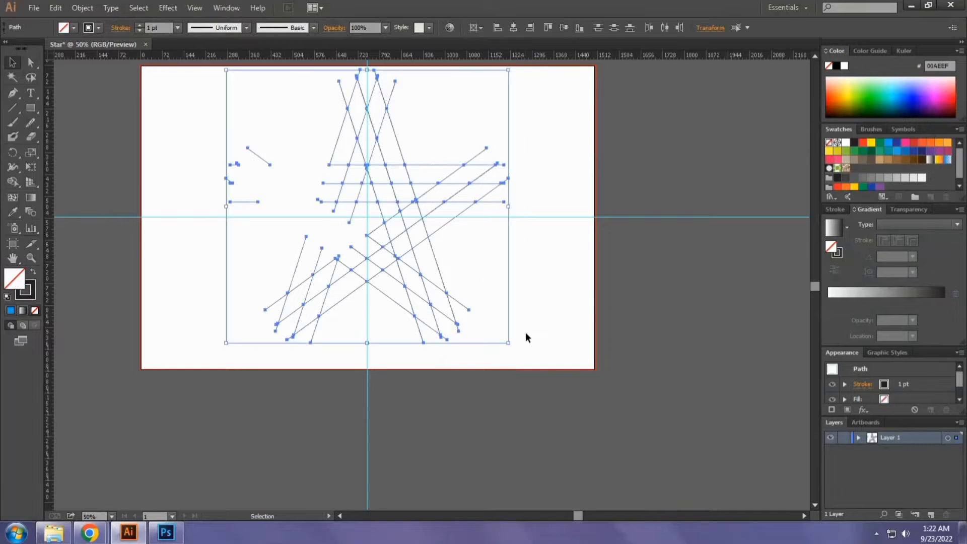
{"action": "key", "text": "ctrl+x"}
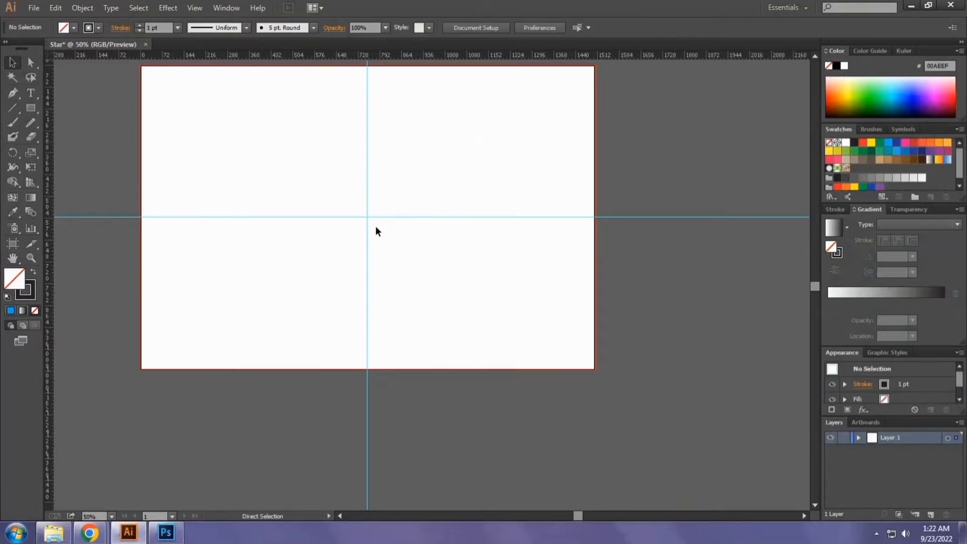
- Paste the blue shapes in front at their original position on the artboard
{"action": "key", "text": "ctrl+f"}
{"action": "key", "text": "ctrl+space"}
{"action": "left_click_drag", "start_coordinate": [210, 142], "coordinate": [419, 247]}
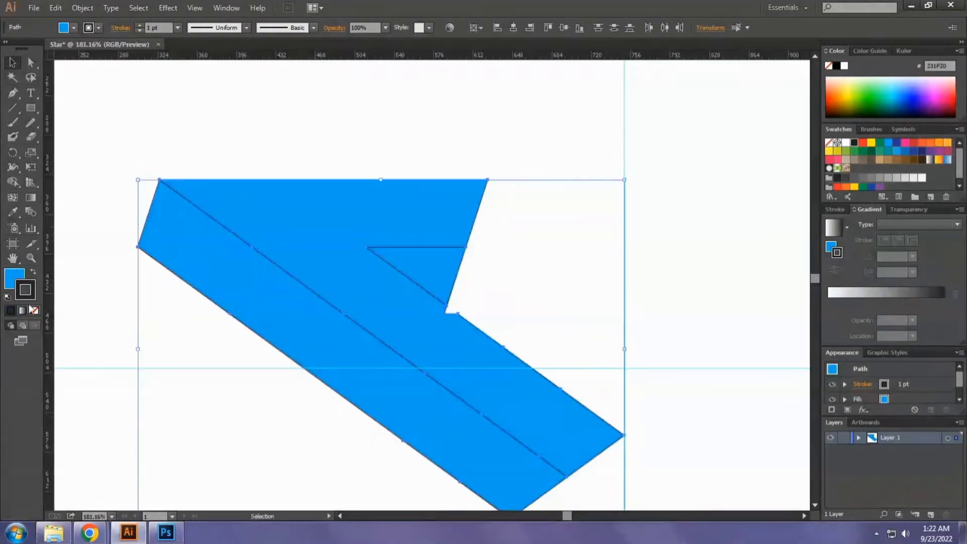
- Remove the stroke from the blue shapes, keeping their solid blue fill
{"action": "key", "text": "slash"}
{"action": "left_click", "coordinate": [12, 285]}
{"action": "left_click", "coordinate": [126, 307]}
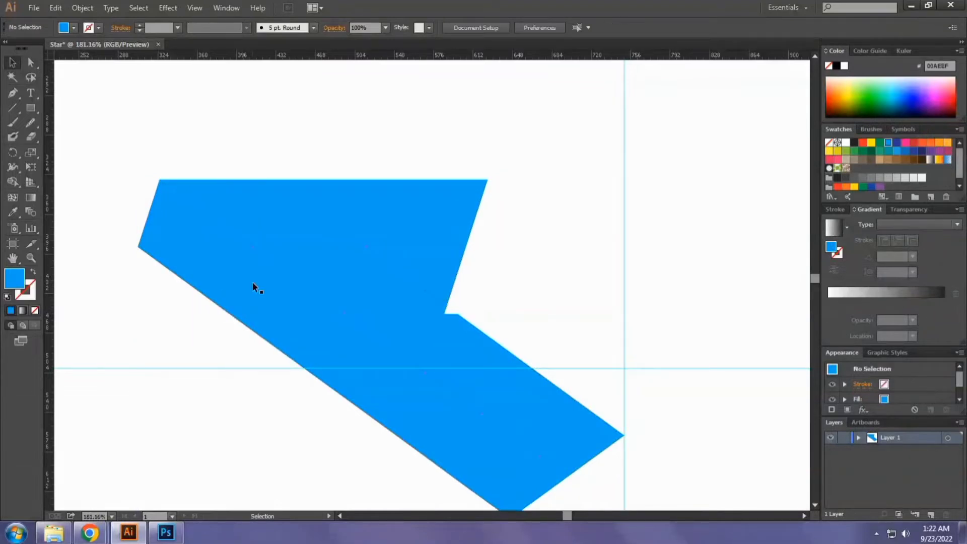
- Fill the lower diagonal strip with a linear gradient from bright blue to dark navy blue, removing the white colour stop
{"action": "left_click", "coordinate": [428, 297]}
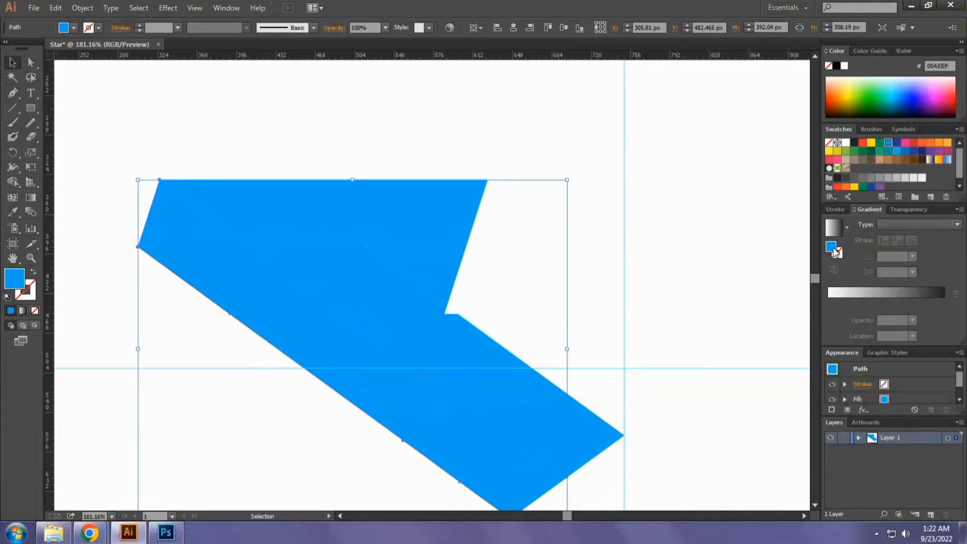
{"action": "left_click", "coordinate": [852, 300]}
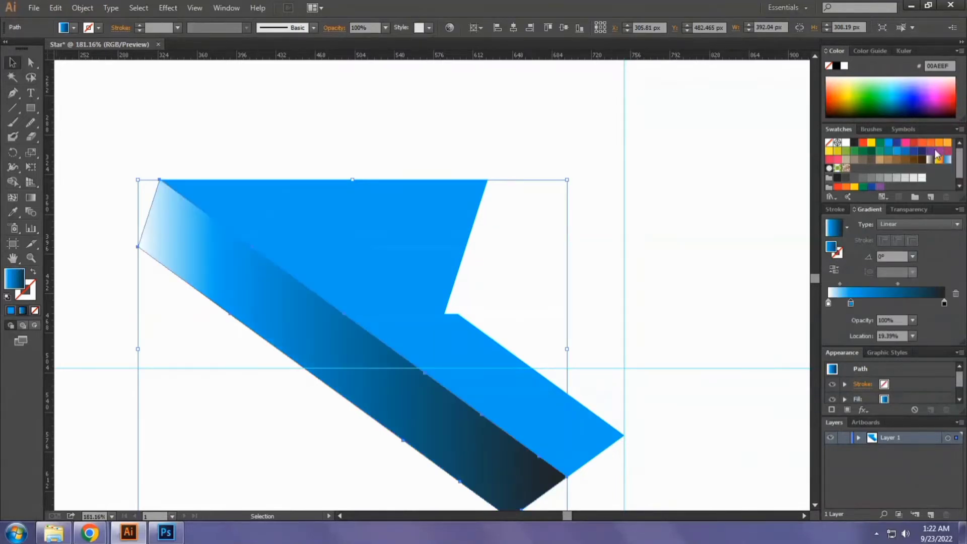
{"action": "left_click_drag", "start_coordinate": [944, 304], "coordinate": [945, 303]}
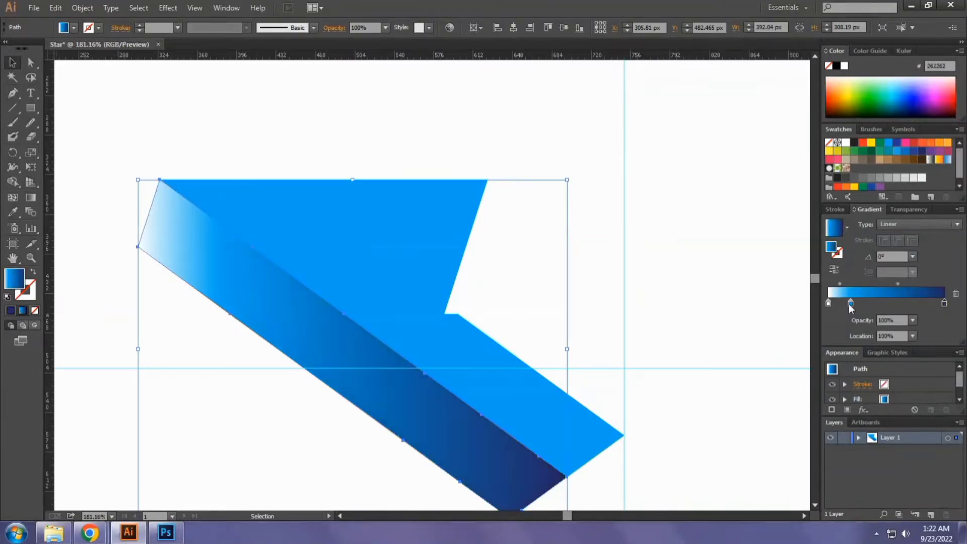
{"action": "left_click_drag", "start_coordinate": [828, 303], "coordinate": [842, 337]}
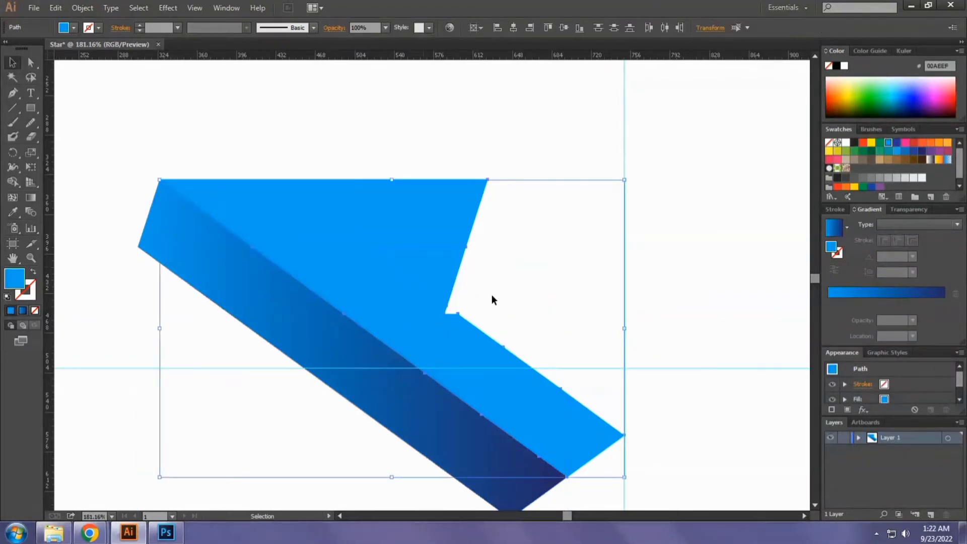
- Copy the lower strip's blue gradient onto the upper arm shape and the small triangle
{"action": "left_click", "coordinate": [426, 280]}
{"action": "left_click", "coordinate": [370, 287], "text": "shift"}
{"action": "key", "text": "i"}
{"action": "left_click", "coordinate": [294, 317]}
{"action": "key", "text": "v"}
{"action": "left_click", "coordinate": [515, 283]}
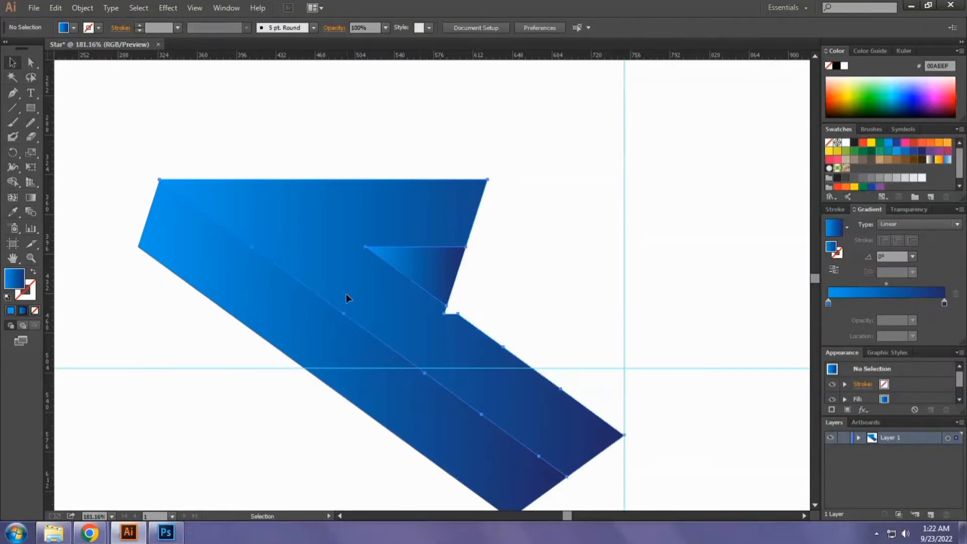
- Redirect the upper arm's gradient to run diagonally at -45° from its upper edge to the far end of the band
{"action": "left_click", "coordinate": [347, 298]}
{"action": "key", "text": "g"}
{"action": "left_click_drag", "start_coordinate": [249, 189], "coordinate": [609, 442]}
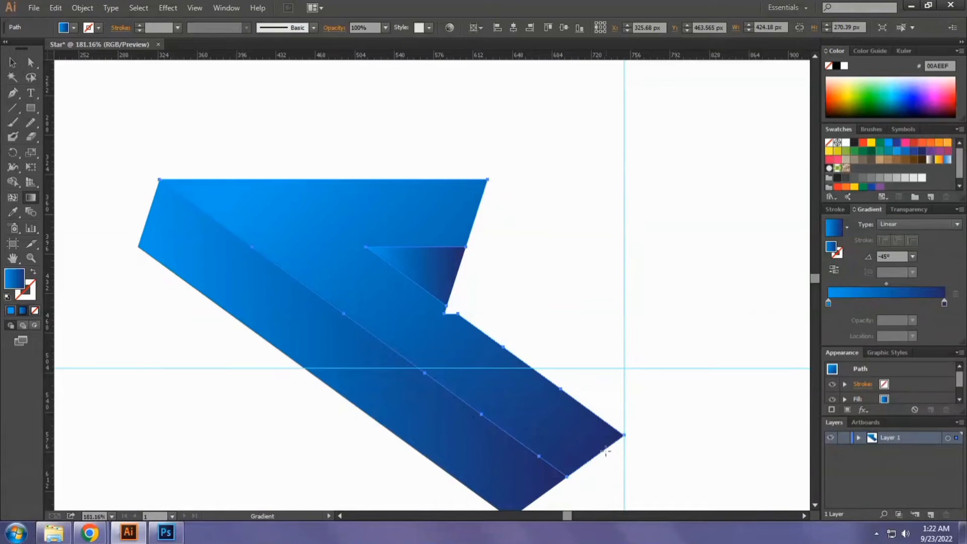
{"action": "key", "text": "v"}
{"action": "left_click", "coordinate": [498, 301]}
- Move the stray anchor points at the notch below the small triangle so the triangle meets the diagonal band in one clean corner
{"action": "key", "text": "z"}
{"action": "left_click_drag", "start_coordinate": [344, 260], "coordinate": [543, 361]}
{"action": "key", "text": "a"}
{"action": "left_click", "coordinate": [497, 302]}
{"action": "left_click_drag", "start_coordinate": [485, 301], "coordinate": [432, 257]}
{"action": "key", "text": "v"}
{"action": "left_click", "coordinate": [495, 282]}
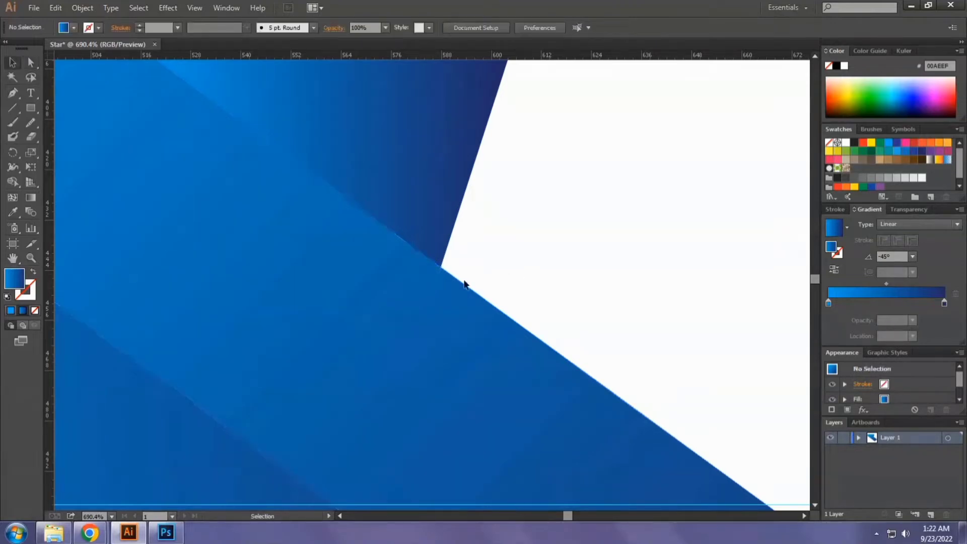
{"action": "key", "text": "a"}
{"action": "left_click", "coordinate": [435, 284]}
{"action": "left_click_drag", "start_coordinate": [431, 298], "coordinate": [438, 260]}
{"action": "left_click", "coordinate": [498, 275]}
{"action": "scroll", "coordinate": [500, 275], "scroll_direction": "down", "scroll_amount": 7}
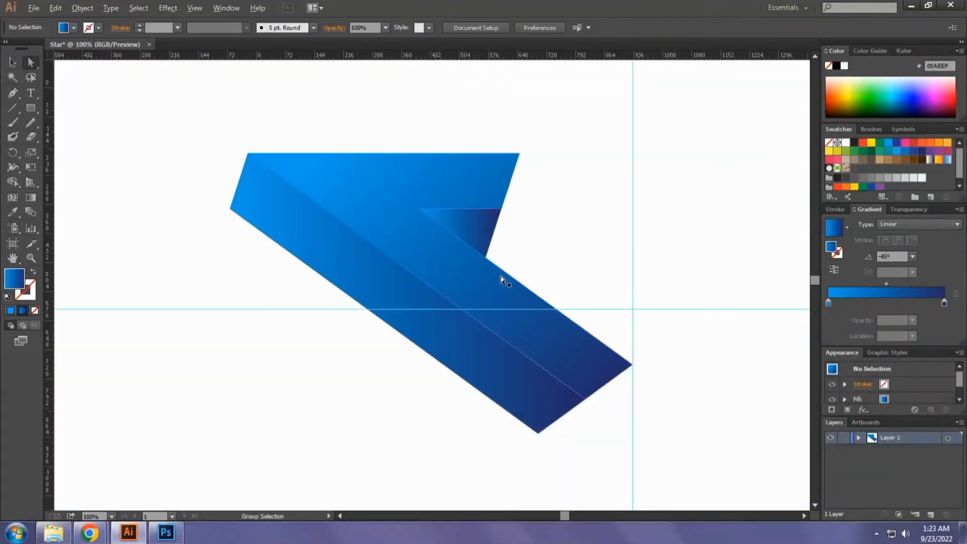
- Reverse the gradient of the upper arm shape so it runs from dark navy to bright blue
{"action": "key", "text": "space"}
{"action": "key", "text": "v"}
{"action": "left_click_drag", "start_coordinate": [325, 239], "coordinate": [589, 378]}
{"action": "key", "text": "ctrl+space"}
{"action": "left_click", "coordinate": [424, 276]}
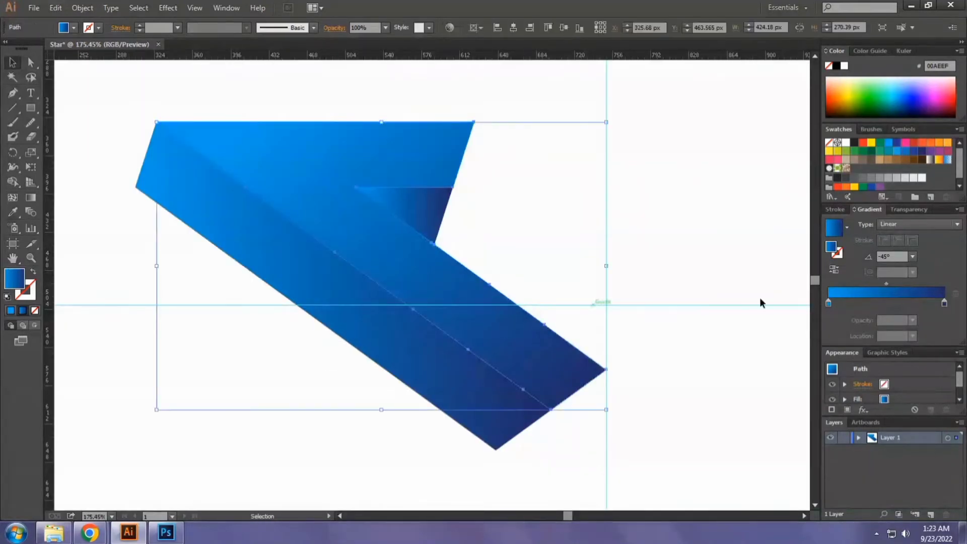
{"action": "left_click", "coordinate": [833, 270]}
{"action": "left_click", "coordinate": [530, 273]}
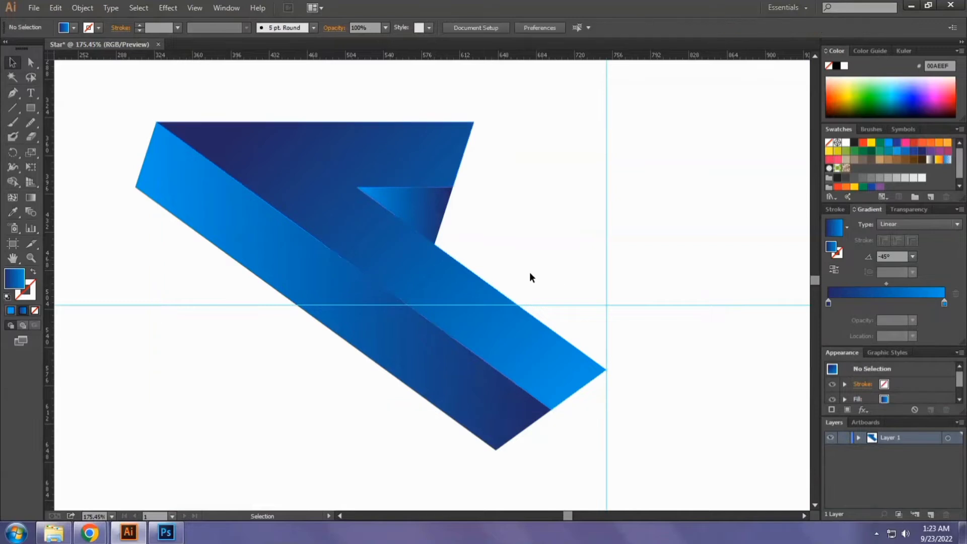
- Draw a straight Pen path along the fold between the two bands, from the upper tip corner to the far end
{"action": "scroll", "coordinate": [518, 262], "scroll_direction": "down", "scroll_amount": 1}
{"action": "key", "text": "space"}
{"action": "left_click_drag", "start_coordinate": [531, 272], "coordinate": [524, 334]}
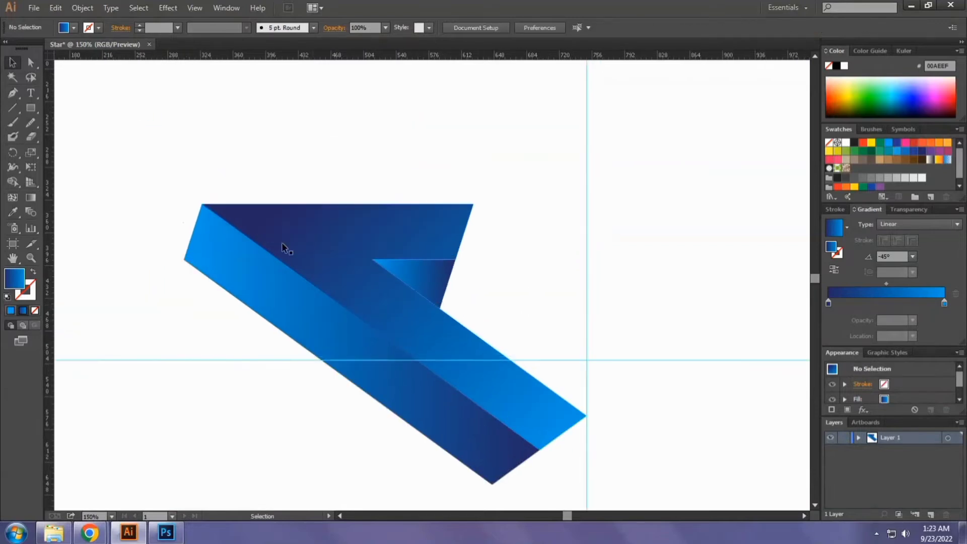
{"action": "key", "text": "p"}
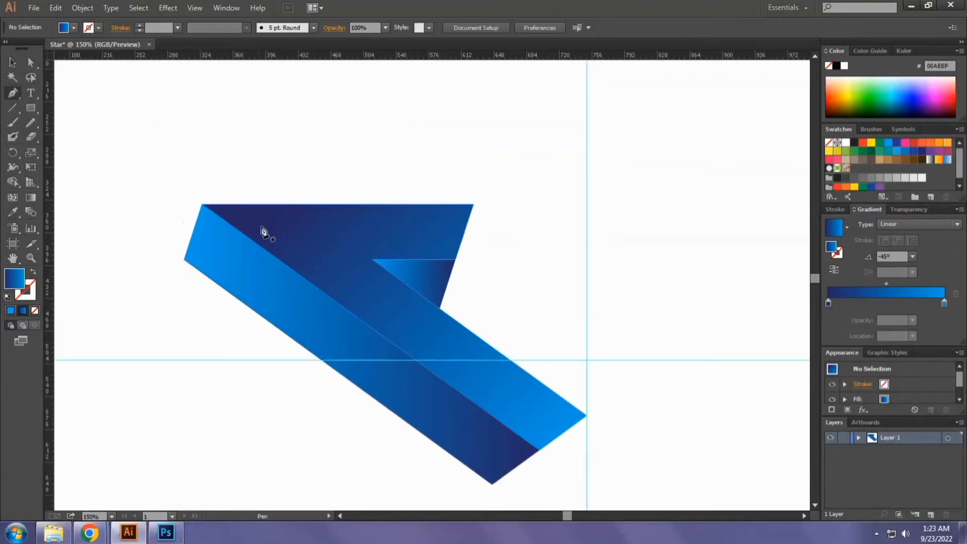
{"action": "left_click", "coordinate": [202, 204]}
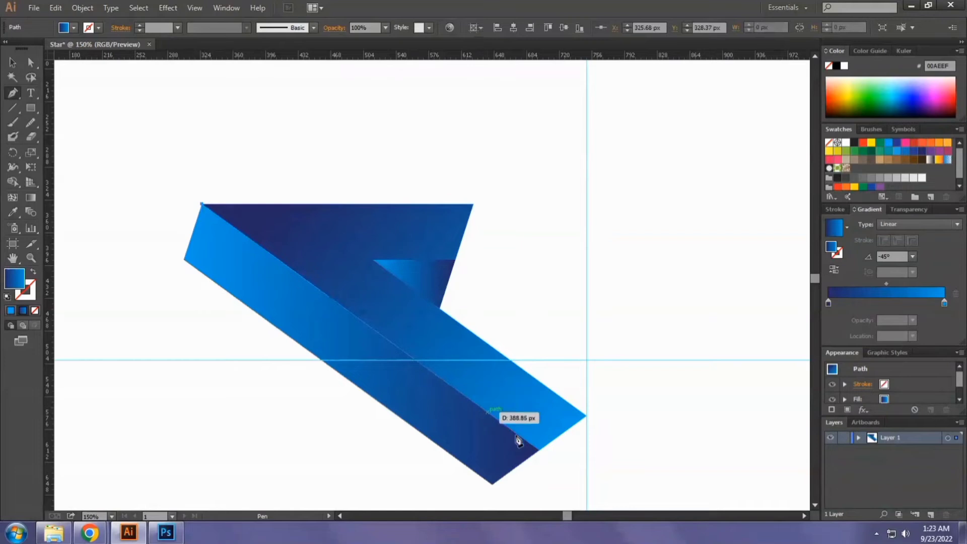
{"action": "left_click", "coordinate": [539, 452]}
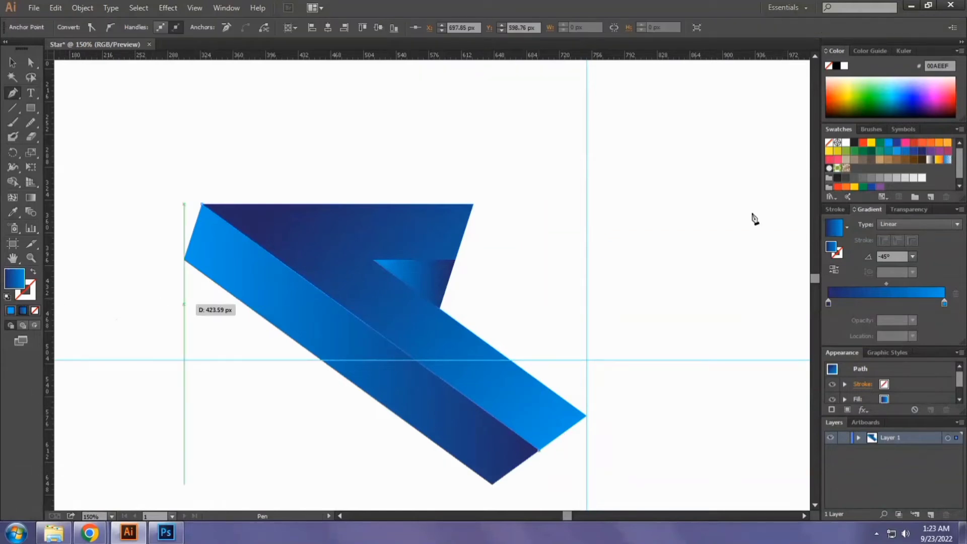
- Give the fold line a bright blue 00C3FF stroke with no fill
{"action": "double_click", "coordinate": [15, 278]}
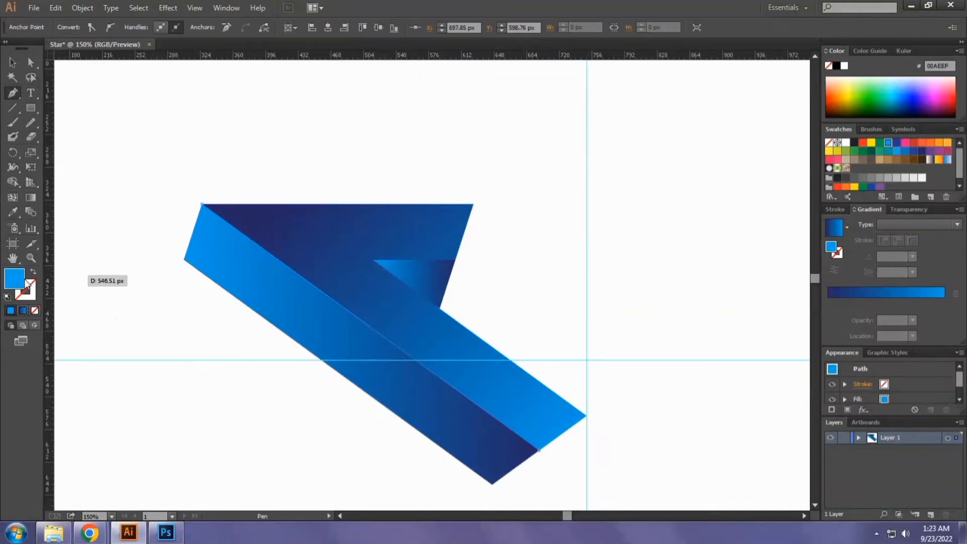
{"action": "left_click_drag", "start_coordinate": [660, 220], "coordinate": [711, 201]}
{"action": "left_click", "coordinate": [829, 213]}
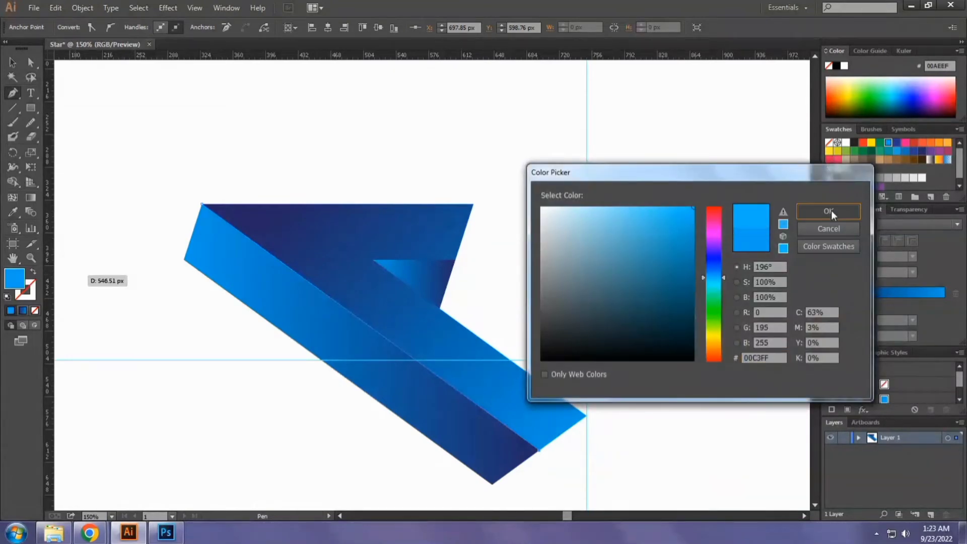
{"action": "left_click", "coordinate": [33, 273]}
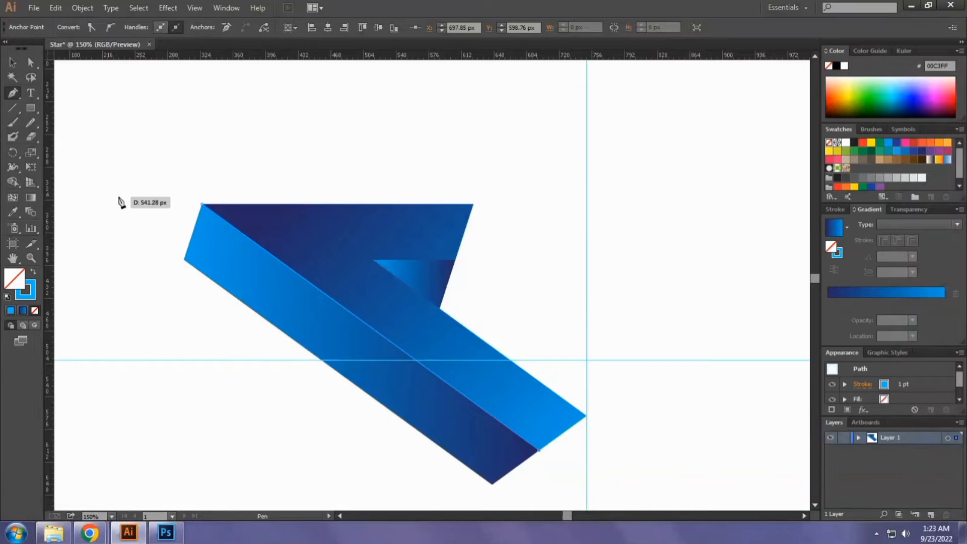
{"action": "key", "text": "v"}
{"action": "left_click", "coordinate": [130, 162]}
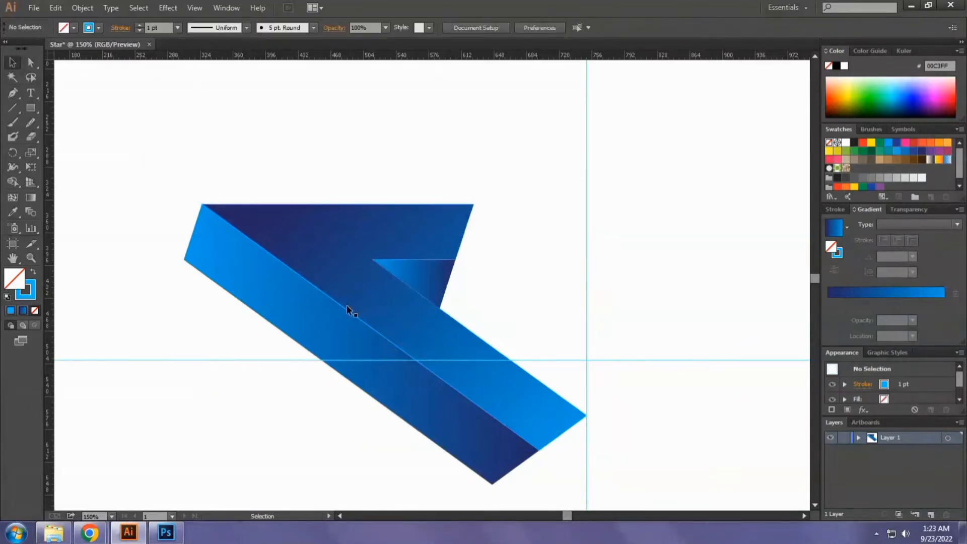
- Set the fold line's stroke to 2 pt with the tapered elliptical width profile
{"action": "left_click", "coordinate": [347, 306]}
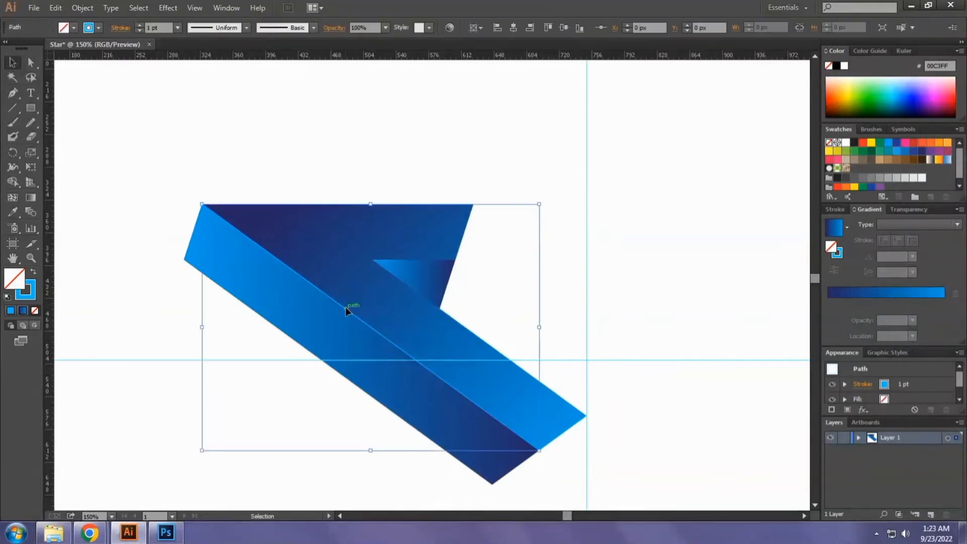
{"action": "left_click", "coordinate": [139, 25]}
{"action": "left_click", "coordinate": [195, 28]}
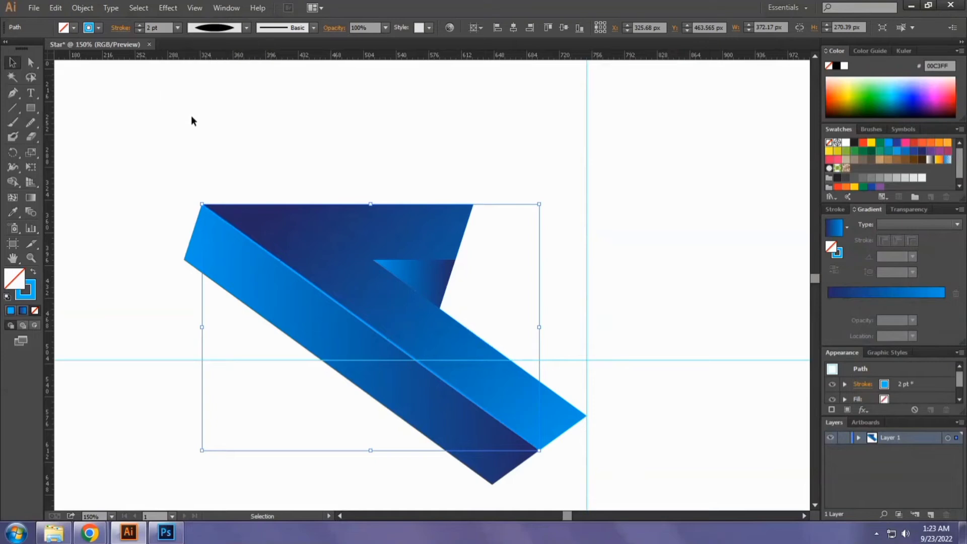
{"action": "left_click", "coordinate": [192, 121]}
- Draw a straight highlight line along the upper edge of the small triangle with the Pen tool
{"action": "left_click_drag", "start_coordinate": [349, 218], "coordinate": [494, 298]}
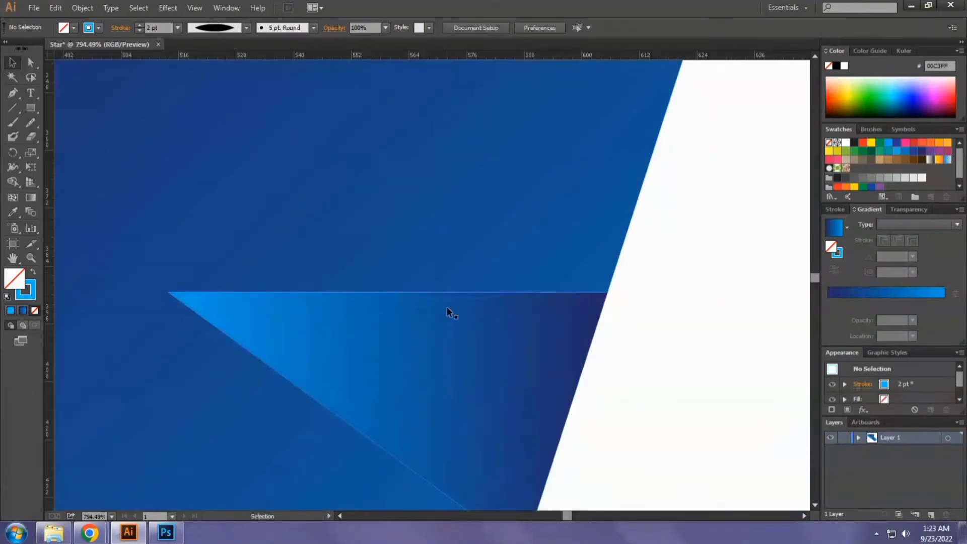
{"action": "key", "text": "p"}
{"action": "left_click", "coordinate": [169, 292]}
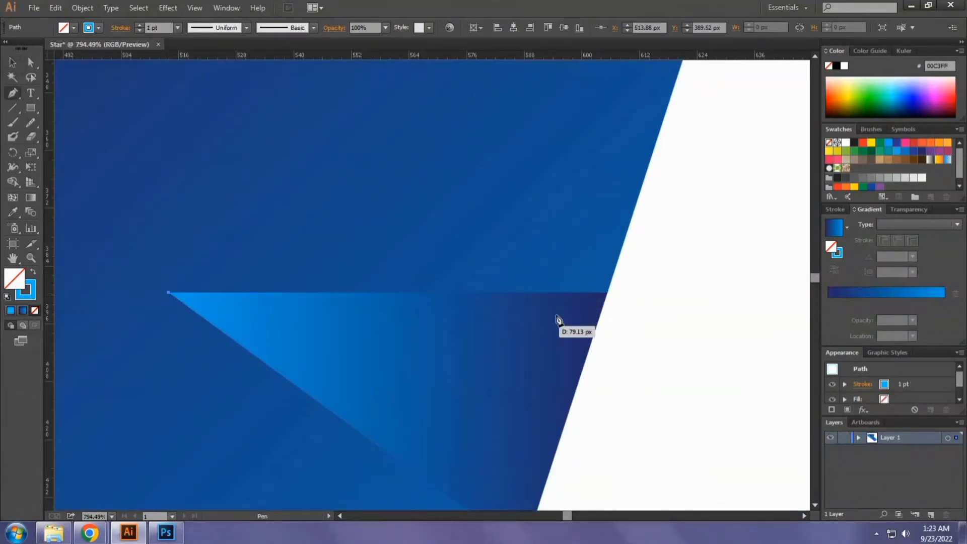
{"action": "left_click", "coordinate": [607, 293]}
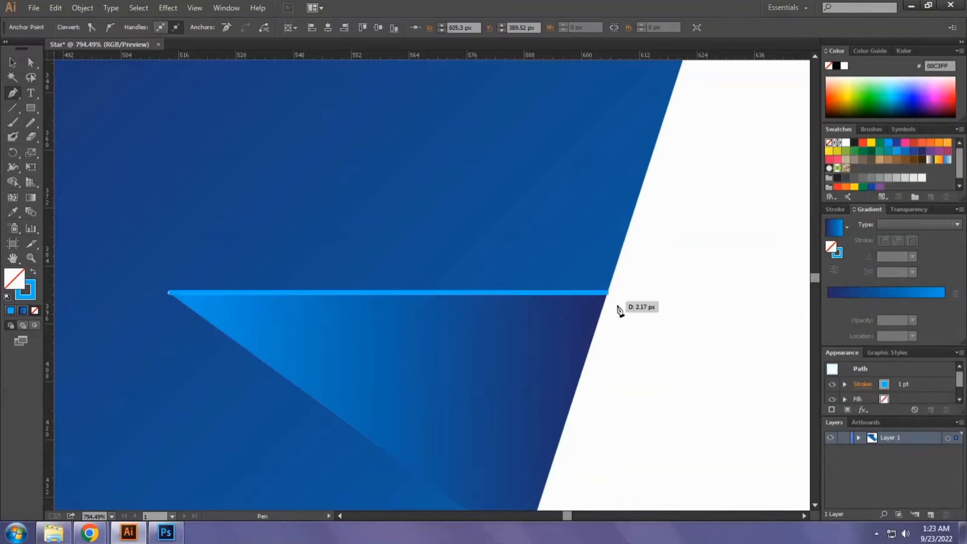
{"action": "key", "text": "v"}
{"action": "left_click", "coordinate": [629, 322]}
- Apply the tapered elliptical width profile to the small triangle's 1 pt highlight line
{"action": "left_click", "coordinate": [600, 292]}
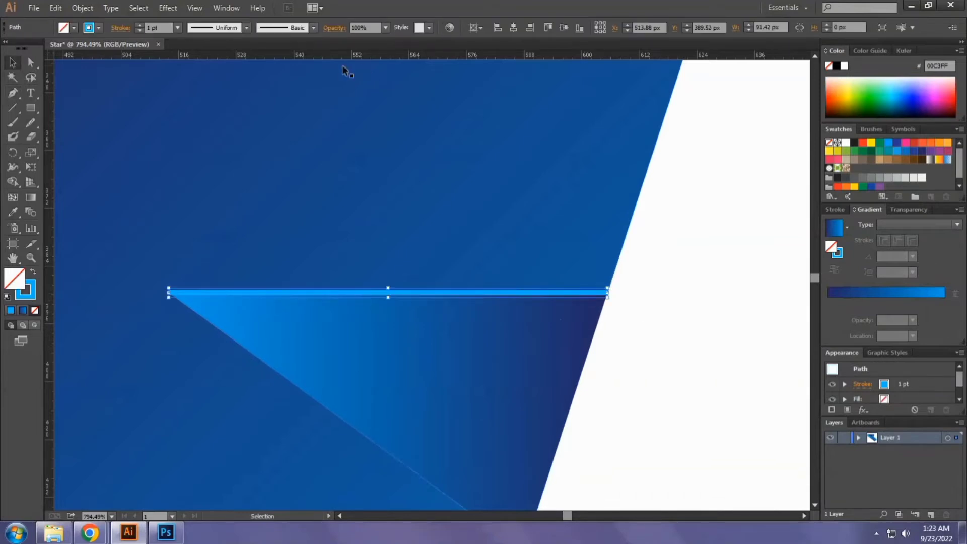
{"action": "left_click", "coordinate": [246, 28]}
{"action": "left_click", "coordinate": [207, 61]}
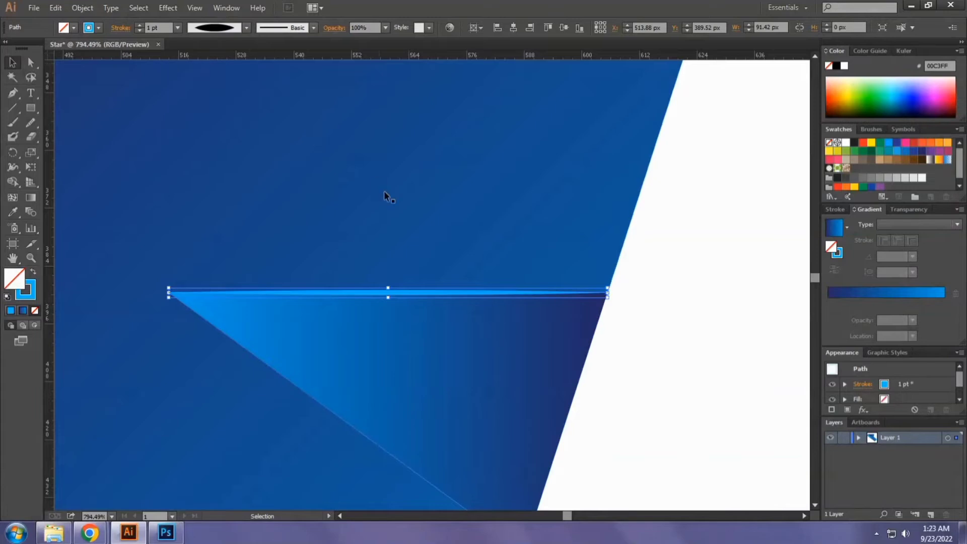
{"action": "scroll", "coordinate": [384, 191], "scroll_direction": "down", "scroll_amount": 4}
{"action": "left_click", "coordinate": [521, 259]}
- Select all the gradient shapes and highlight lines of the arm and group them
{"action": "scroll", "coordinate": [521, 259], "scroll_direction": "down", "scroll_amount": 3}
{"action": "left_click_drag", "start_coordinate": [354, 189], "coordinate": [503, 313]}
{"action": "scroll", "coordinate": [468, 322], "scroll_direction": "right", "scroll_amount": 2}
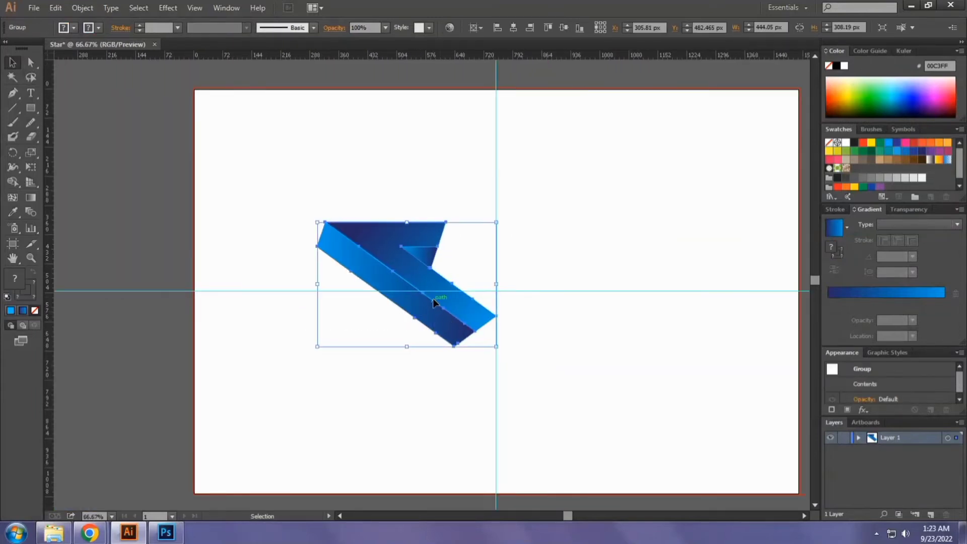
- Create a copy of the arm group rotated 72° around the intersection of the guides
{"action": "key", "text": "r"}
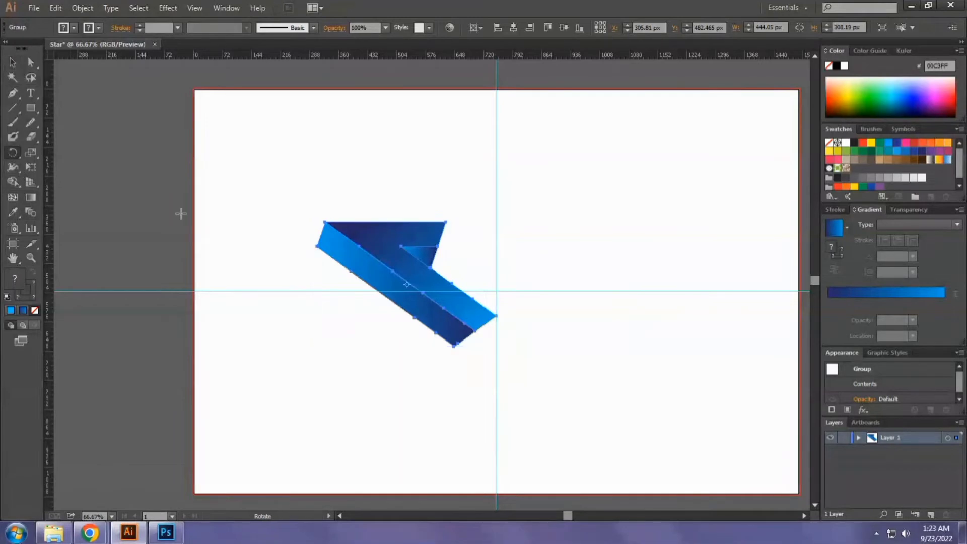
{"action": "left_click", "coordinate": [495, 292], "text": "alt"}
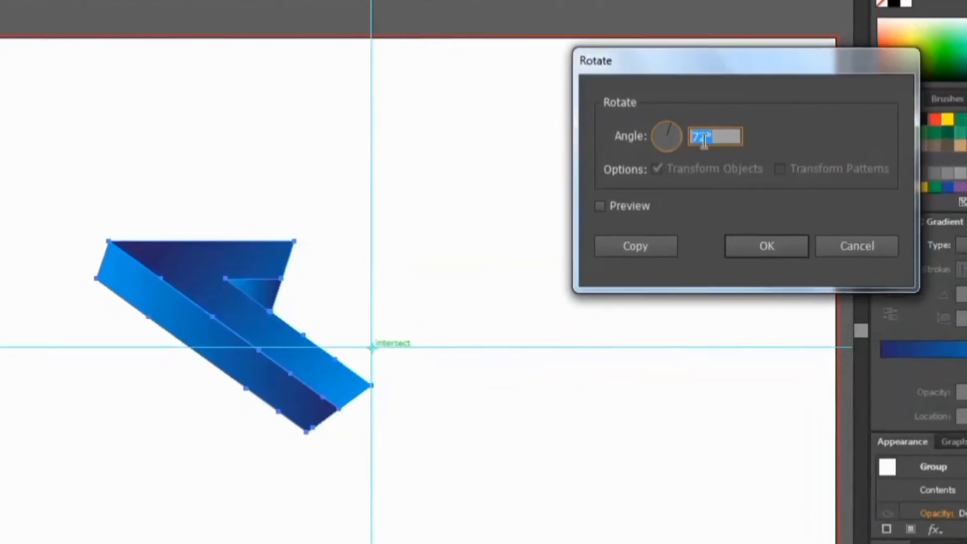
{"action": "left_click", "coordinate": [592, 223]}
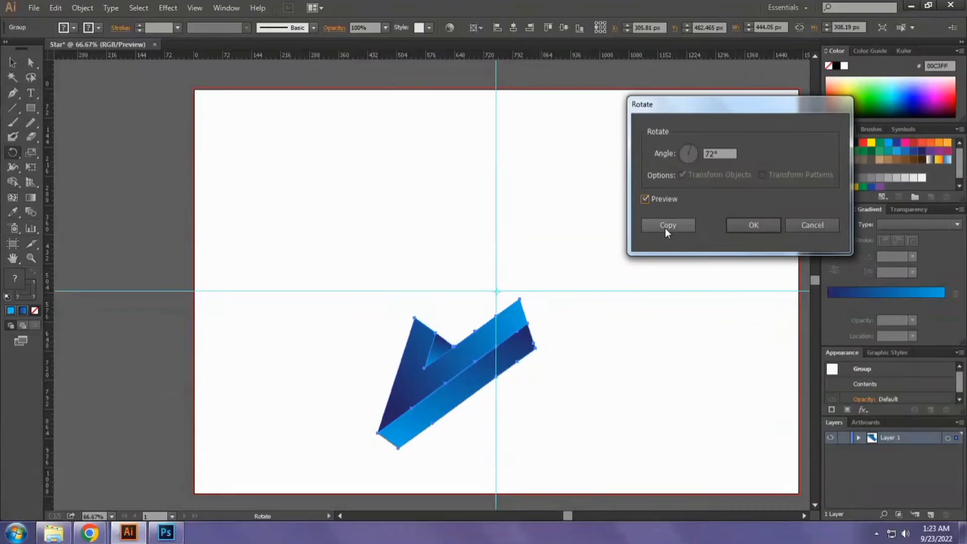
{"action": "left_click", "coordinate": [665, 228]}
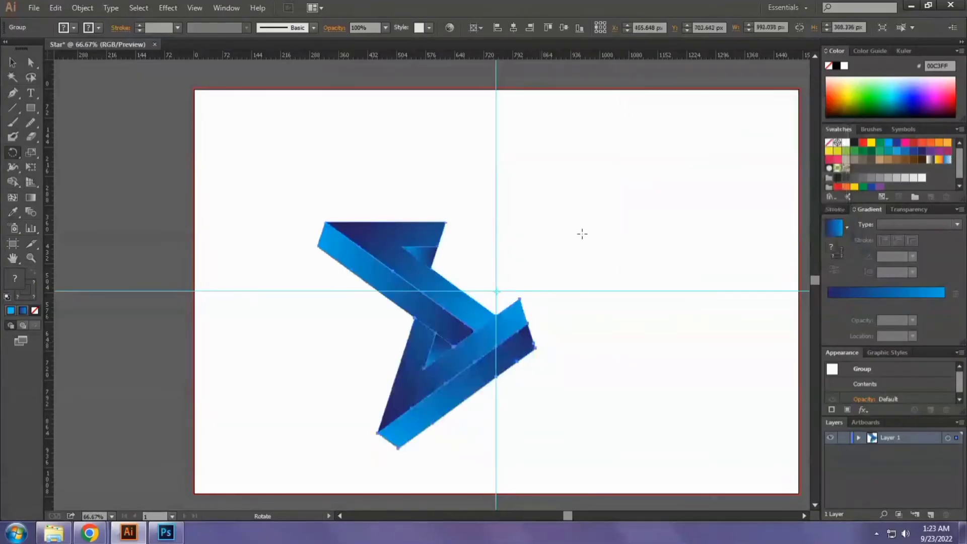
- Repeat the rotated copy three more times to complete the five-pointed star
{"action": "key", "text": "v"}
{"action": "key", "text": "ctrl+d"}
{"action": "key", "text": "ctrl+d"}
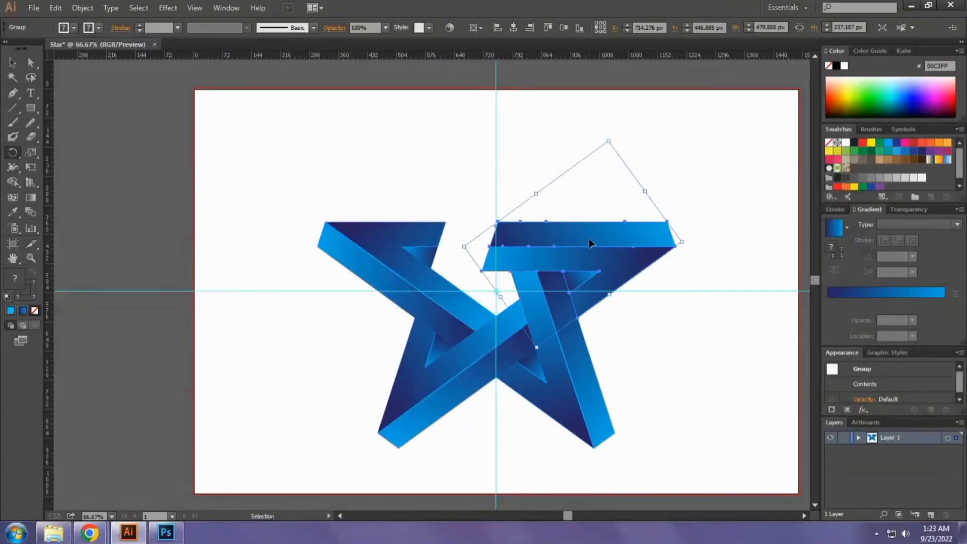
{"action": "key", "text": "r"}
{"action": "key", "text": "v"}
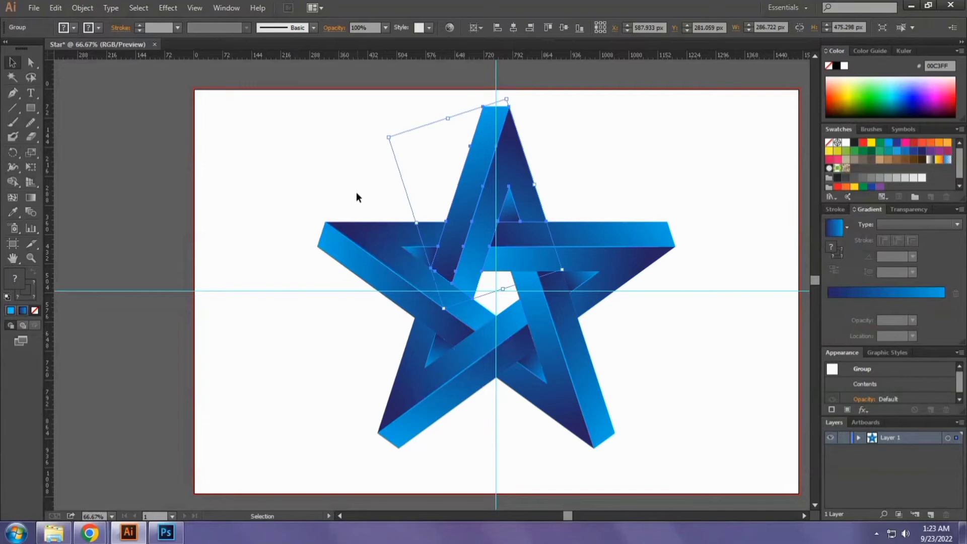
{"action": "left_click", "coordinate": [356, 192]}
- Select the whole star and scale it down proportionally to about 725 × 689 px, keeping it centred on the vertical guide
{"action": "scroll", "coordinate": [352, 184], "scroll_direction": "down", "scroll_amount": 2}
{"action": "left_click_drag", "start_coordinate": [318, 149], "coordinate": [524, 307]}
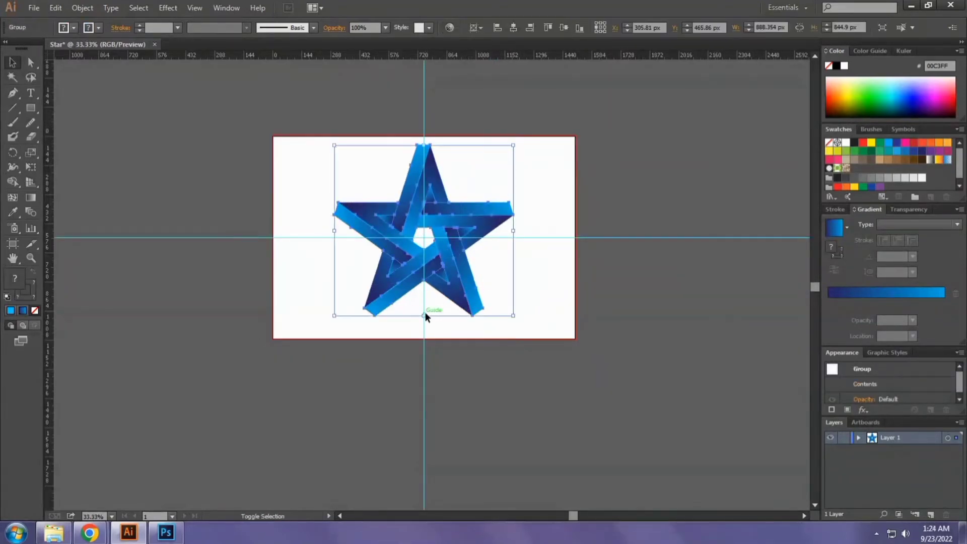
{"action": "left_click_drag", "start_coordinate": [425, 316], "coordinate": [427, 285]}
{"action": "left_click_drag", "start_coordinate": [35, 108], "coordinate": [62, 135]}
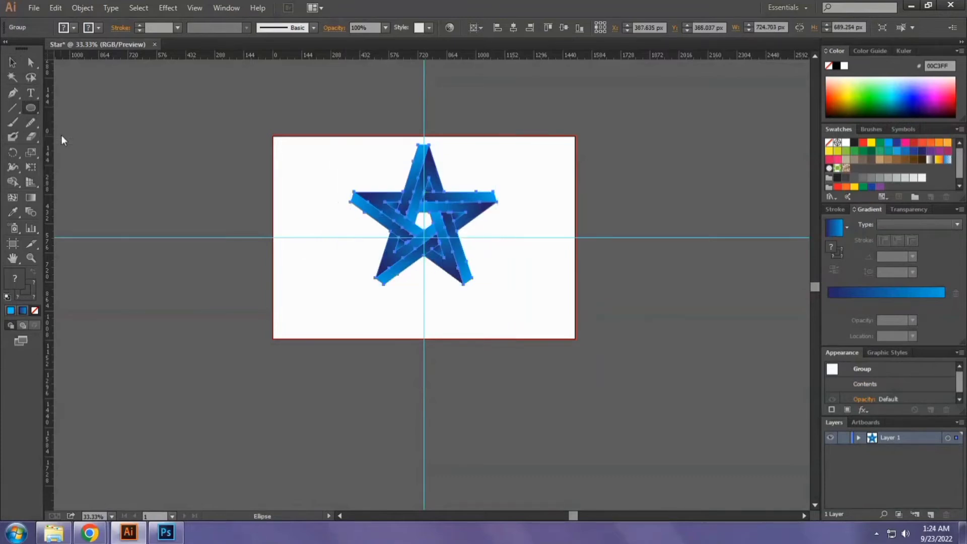
{"action": "left_click_drag", "start_coordinate": [291, 284], "coordinate": [326, 305]}
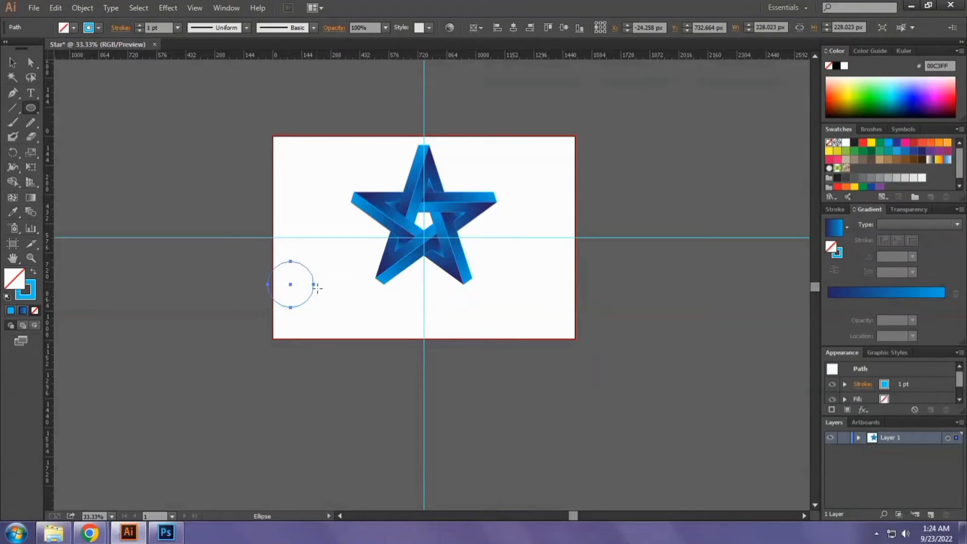
{"action": "key", "text": "Delete"}
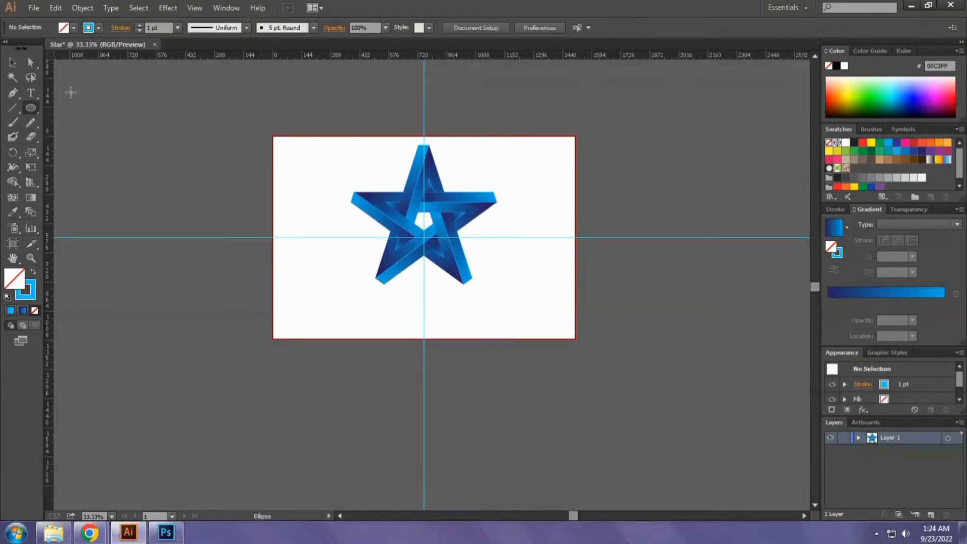
- Draw a rectangle about 1563 × 1062 px covering the whole artboard, filled with light blue (00AEEF) and without a stroke
{"action": "left_click_drag", "start_coordinate": [35, 109], "coordinate": [50, 108]}
{"action": "mouse_move", "coordinate": [267, 132]}
{"action": "left_mouse_down"}
{"action": "mouse_move", "coordinate": [455, 271]}
{"action": "mouse_move", "coordinate": [586, 342]}
{"action": "left_mouse_up"}
{"action": "left_click", "coordinate": [889, 145]}
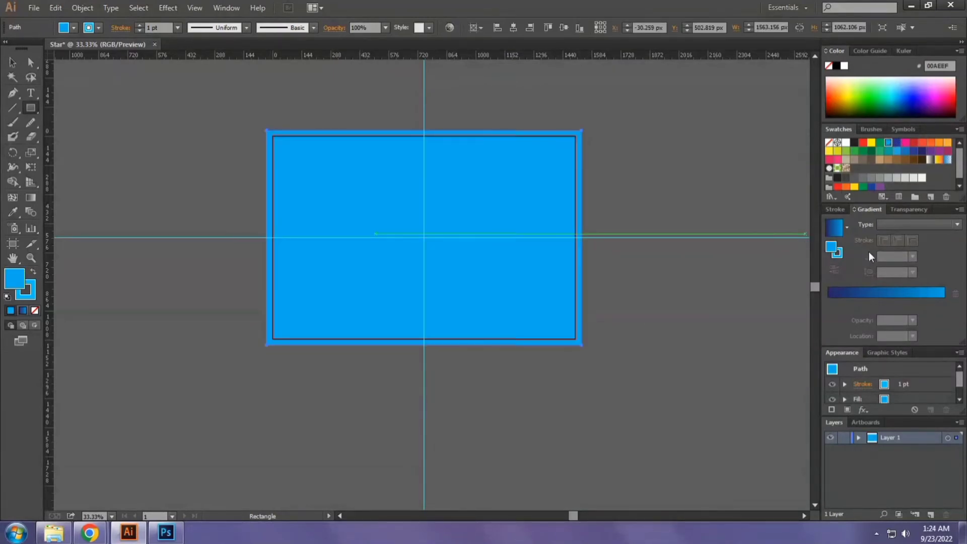
{"action": "left_click", "coordinate": [34, 311]}
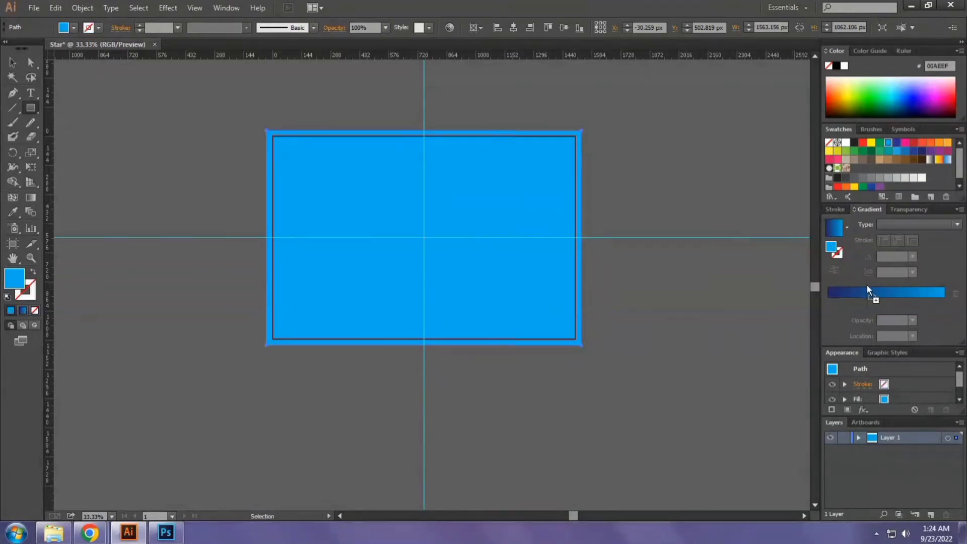
- Give the rectangle a linear gradient fill running from white to light blue (00AEEF), removing the extra colour stop
{"action": "left_click", "coordinate": [868, 289]}
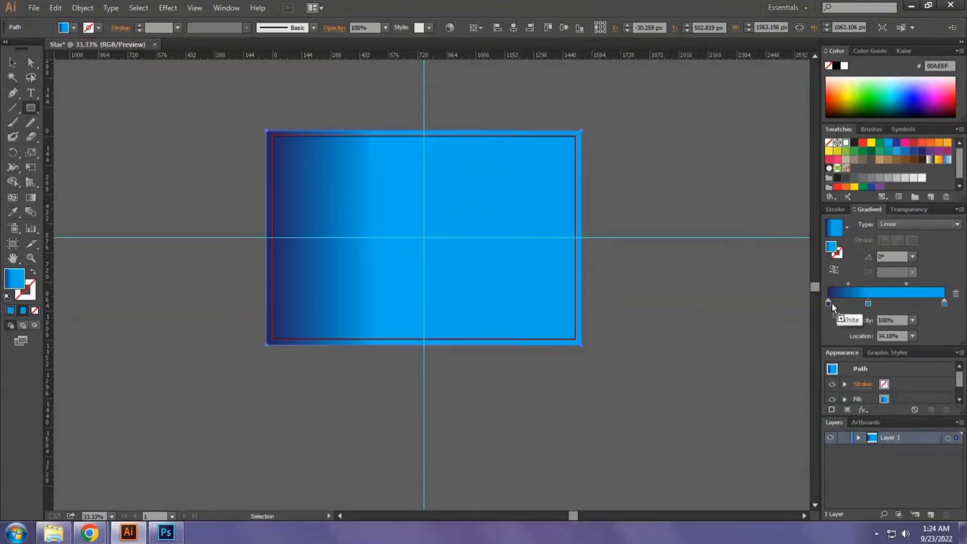
{"action": "left_click_drag", "start_coordinate": [833, 304], "coordinate": [830, 304]}
{"action": "left_click_drag", "start_coordinate": [945, 304], "coordinate": [912, 337]}
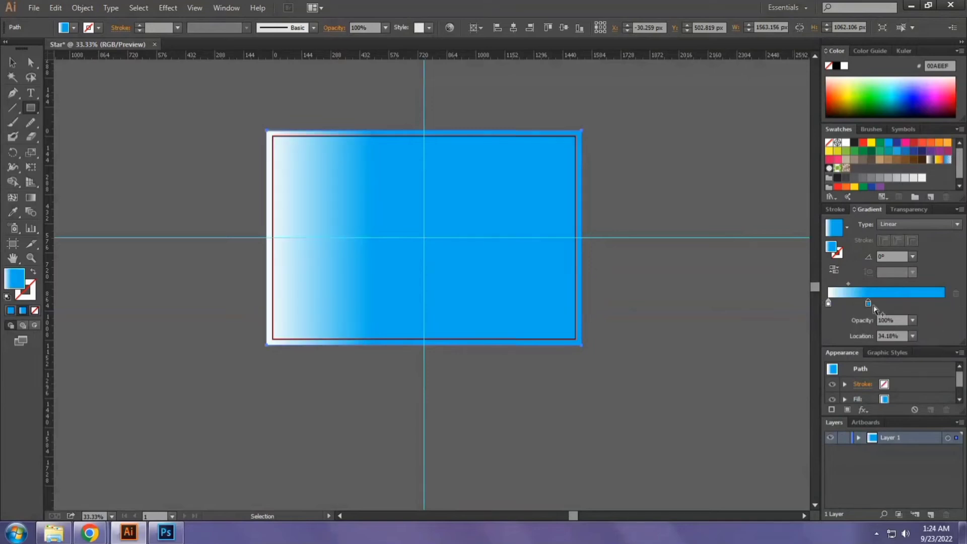
{"action": "left_click_drag", "start_coordinate": [868, 303], "coordinate": [945, 303]}
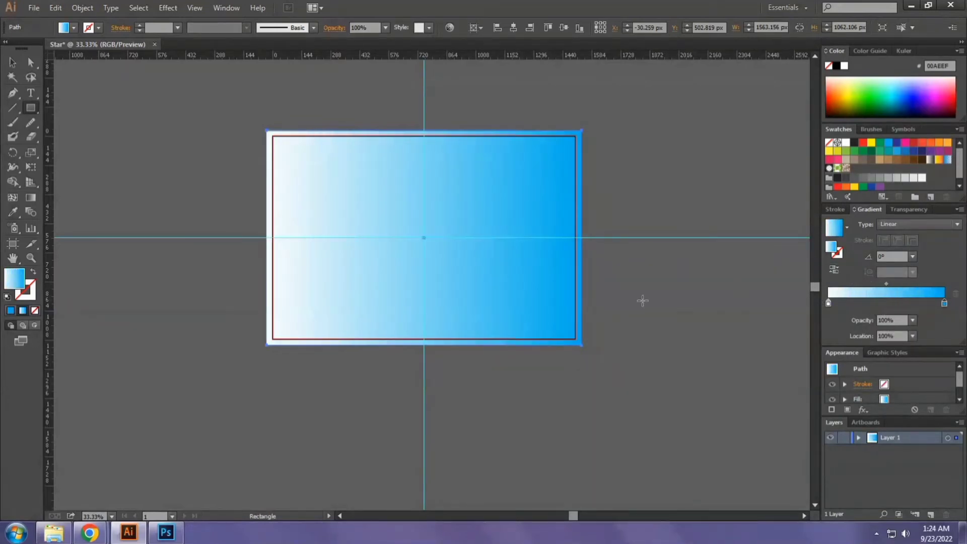
- Send the rectangle behind the star and change its gradient type to radial
{"action": "key", "text": "ctrl+shift+bracketleft"}
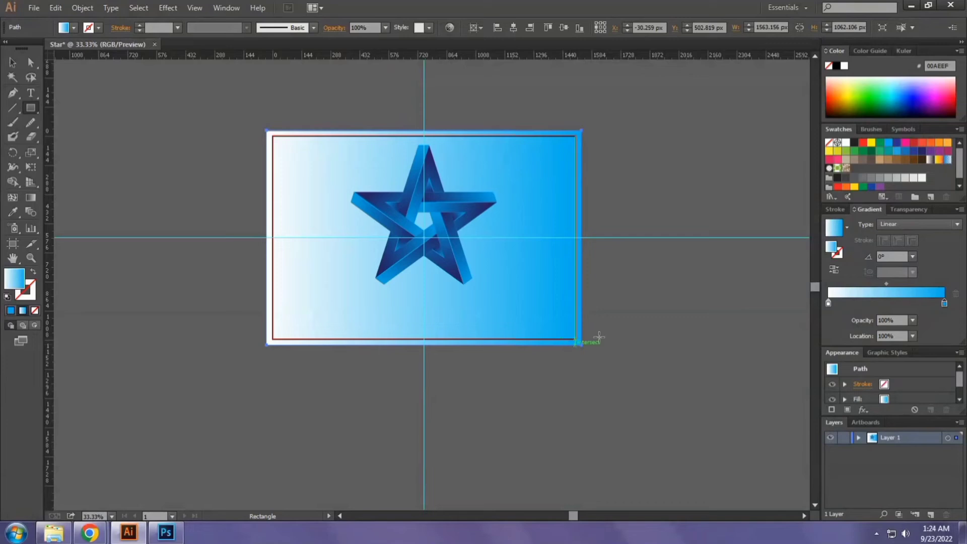
{"action": "left_click", "coordinate": [900, 225]}
{"action": "left_click", "coordinate": [898, 247]}
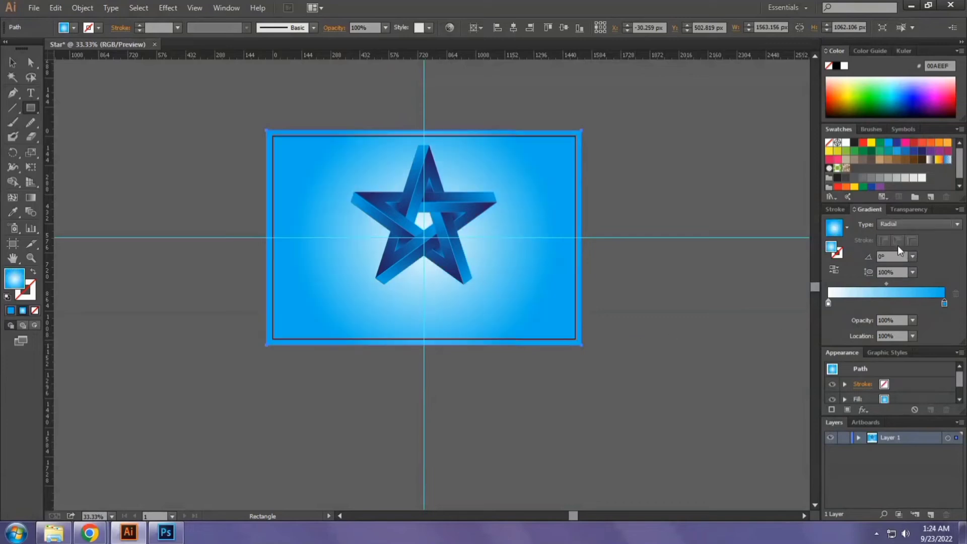
- Set the background gradient's white stop to location 3.57% and opacity 0%
{"action": "left_click", "coordinate": [829, 303]}
{"action": "left_click_drag", "start_coordinate": [829, 302], "coordinate": [833, 302]}
{"action": "left_click", "coordinate": [888, 320]}
{"action": "key", "text": "Return"}
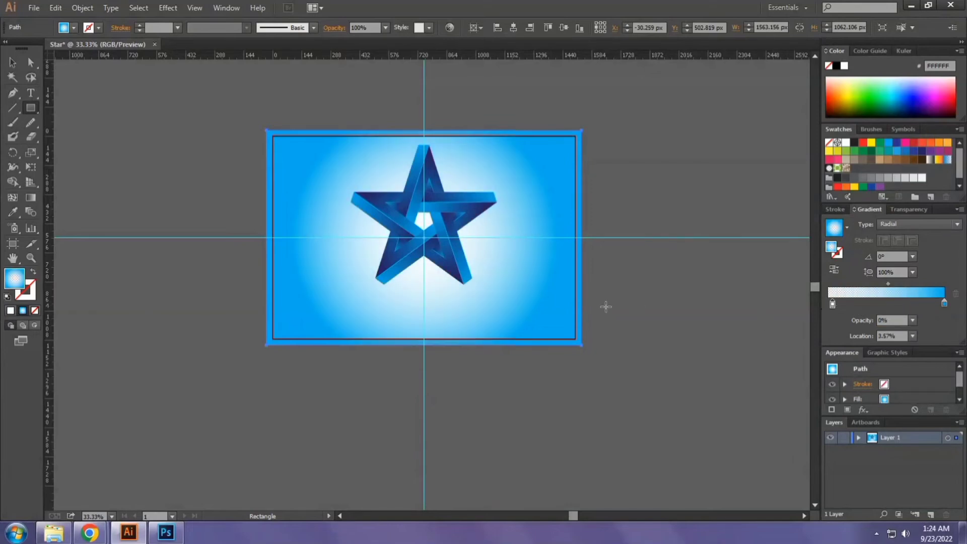
- Set the opacity of the background gradient's blue end stop to 50%
{"action": "left_click", "coordinate": [944, 304]}
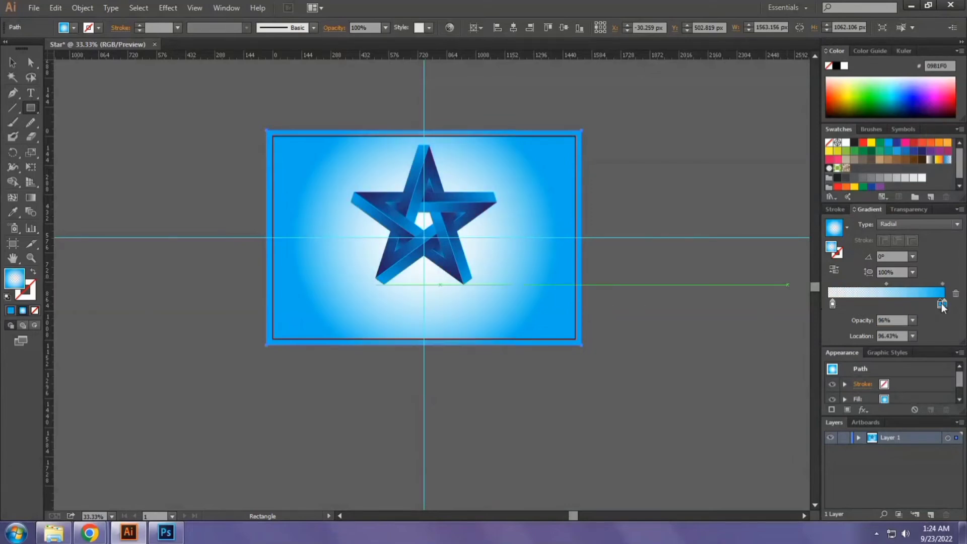
{"action": "left_click", "coordinate": [903, 321]}
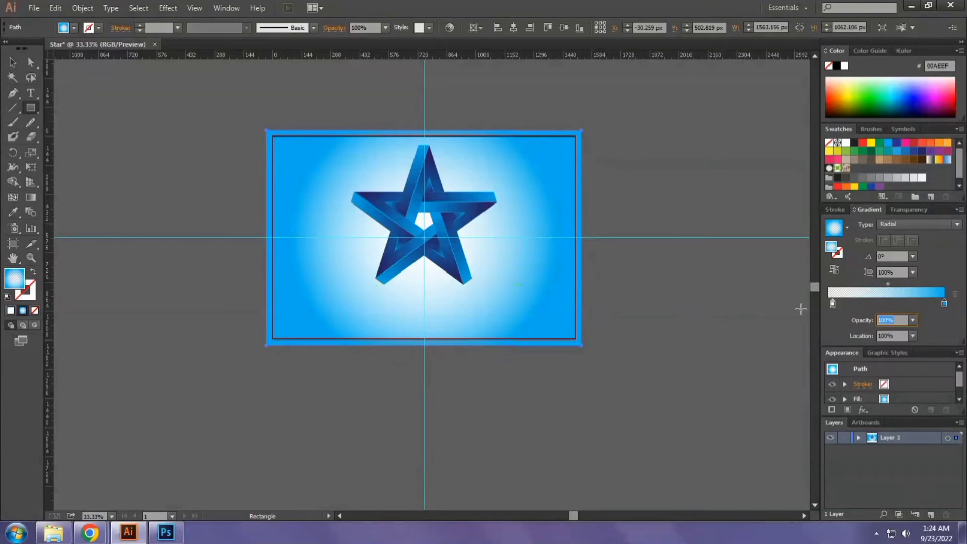
{"action": "type", "text": "50"}
{"action": "key", "text": "Return"}
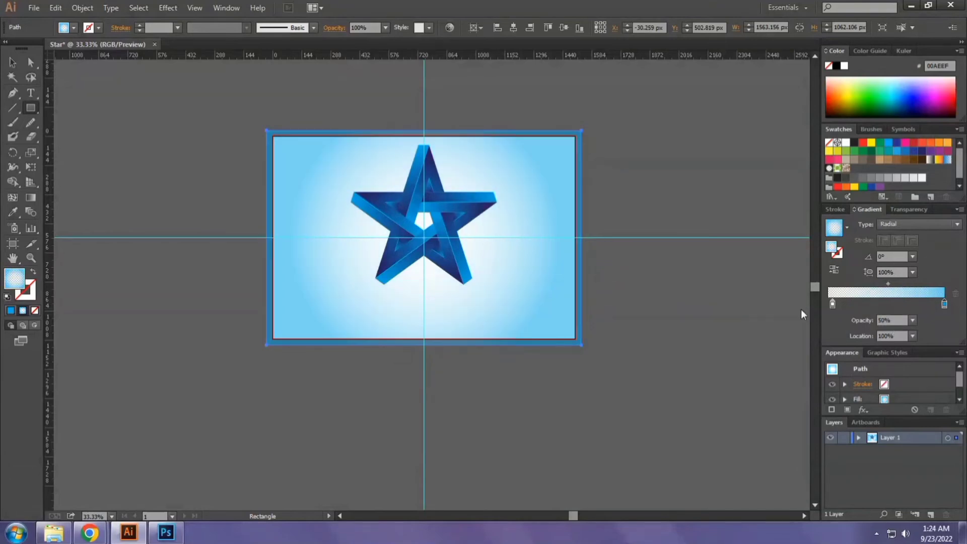
- Shift the background gradient's midpoint to 36.24%, set the blue end stop's opacity to 60% and deselect the rectangle
{"action": "mouse_move", "coordinate": [889, 282]}
{"action": "left_mouse_down"}
{"action": "mouse_move", "coordinate": [902, 284]}
{"action": "mouse_move", "coordinate": [873, 284]}
{"action": "left_mouse_up"}
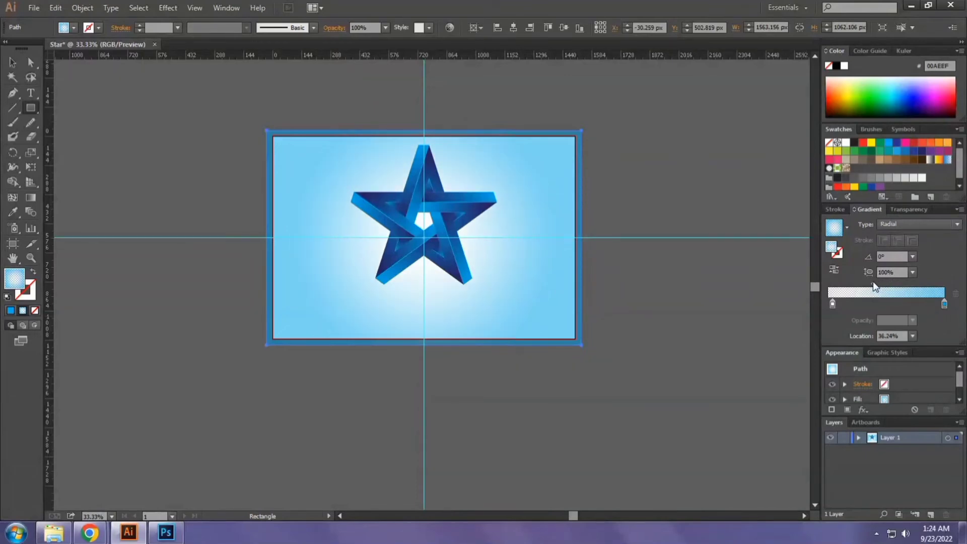
{"action": "left_click", "coordinate": [945, 303]}
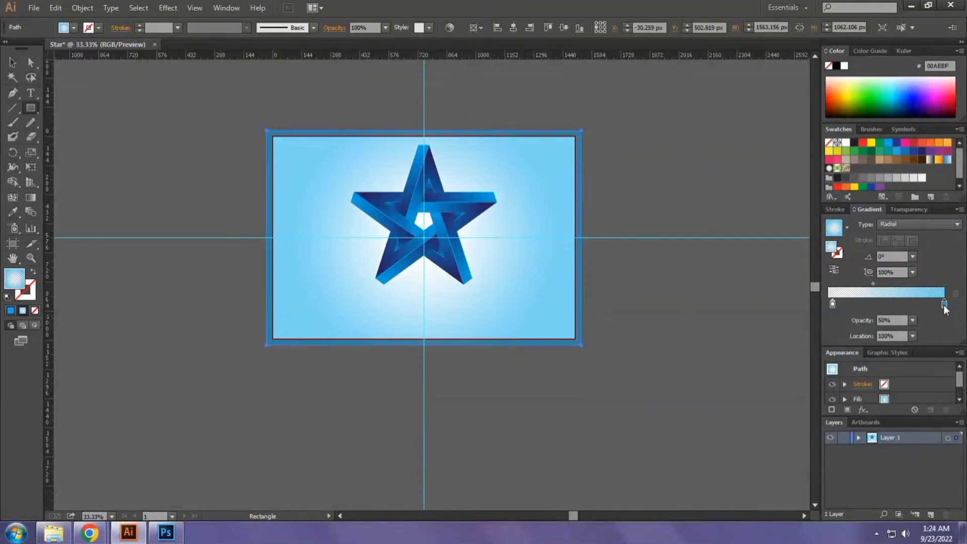
{"action": "type", "text": "60"}
{"action": "key", "text": "Return"}
{"action": "key", "text": "v"}
{"action": "key", "text": "ctrl+shift+a"}
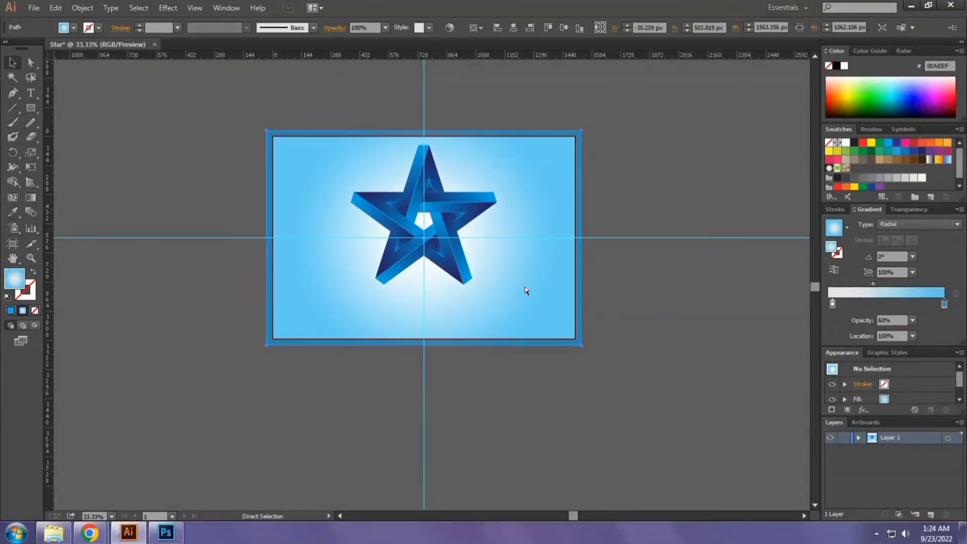
- Draw a circle about 360 px wide beside the artboard and fill it with a radial white-to-black gradient
{"action": "left_click", "coordinate": [31, 108]}
{"action": "left_click", "coordinate": [88, 137]}
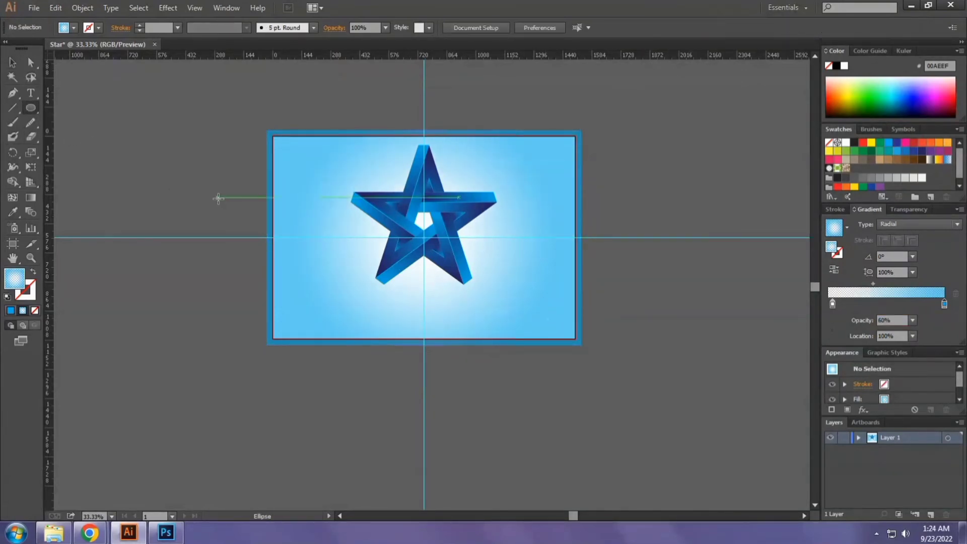
{"action": "left_click_drag", "start_coordinate": [187, 192], "coordinate": [224, 228]}
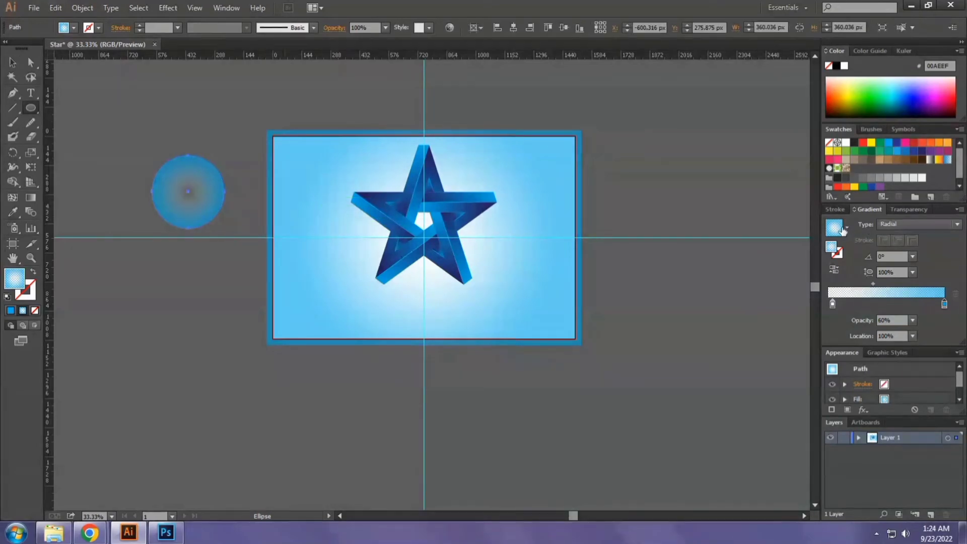
{"action": "left_click", "coordinate": [847, 228]}
{"action": "left_click", "coordinate": [831, 249]}
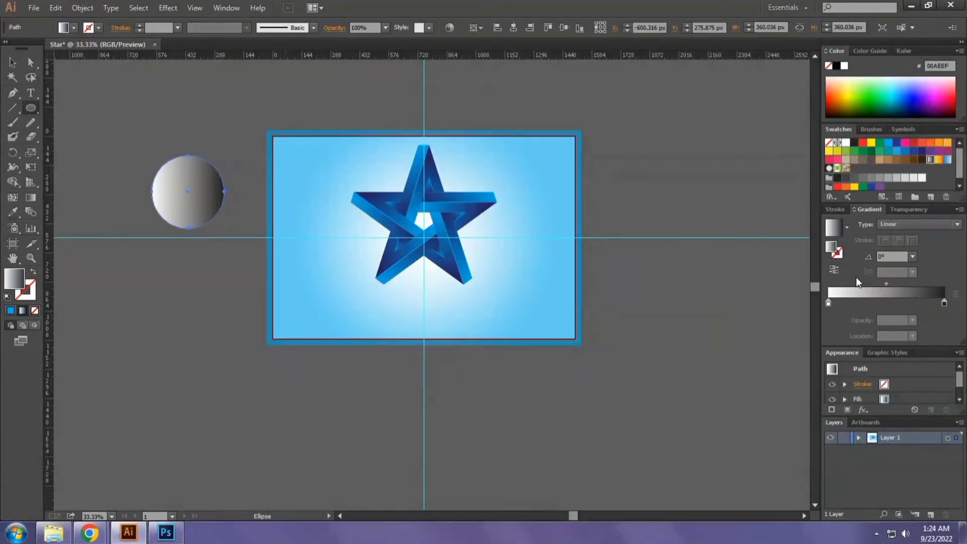
{"action": "left_click", "coordinate": [912, 228]}
{"action": "left_click", "coordinate": [907, 244]}
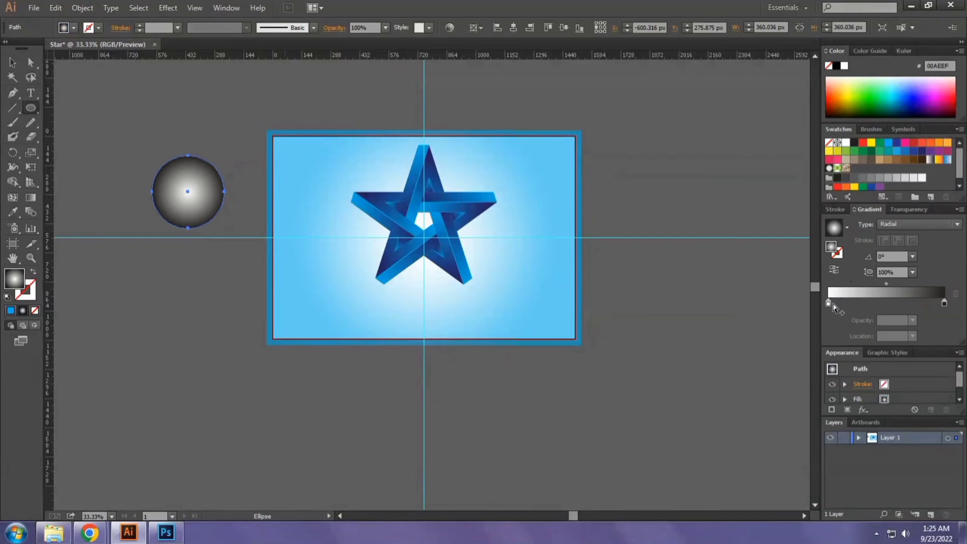
- Set the opacity of the circle gradient's white stop to 0%
{"action": "left_click", "coordinate": [829, 303]}
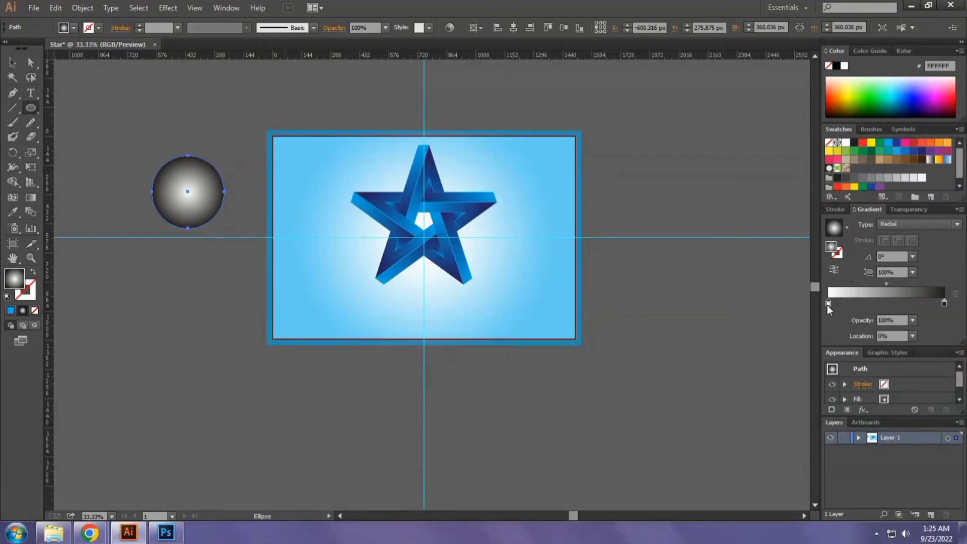
{"action": "left_click", "coordinate": [883, 321]}
{"action": "type", "text": "0"}
{"action": "key", "text": "Return"}
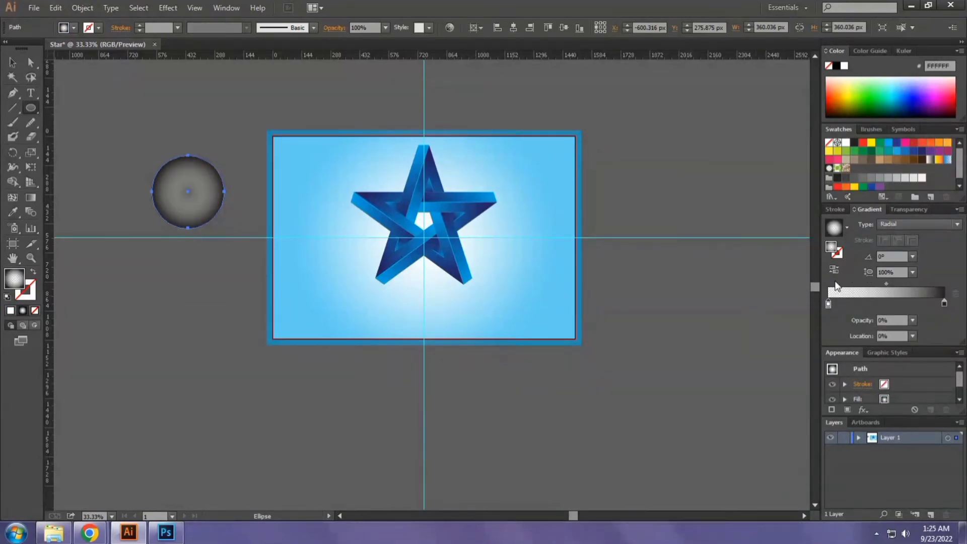
- Reverse the circle's gradient so black is in the centre, and set the black stop's opacity to 60%
{"action": "left_click", "coordinate": [886, 293]}
{"action": "left_click", "coordinate": [828, 302]}
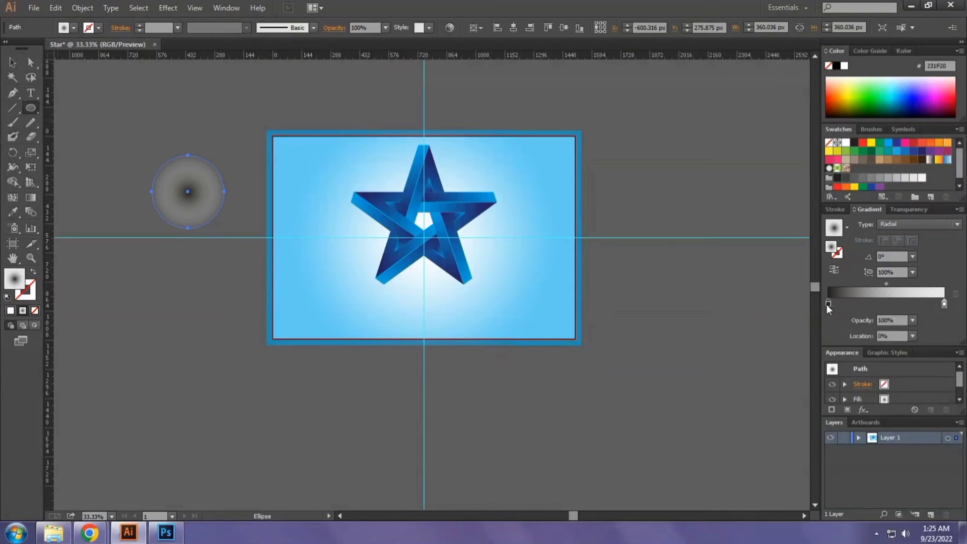
{"action": "type", "text": "60"}
{"action": "key", "text": "Return"}
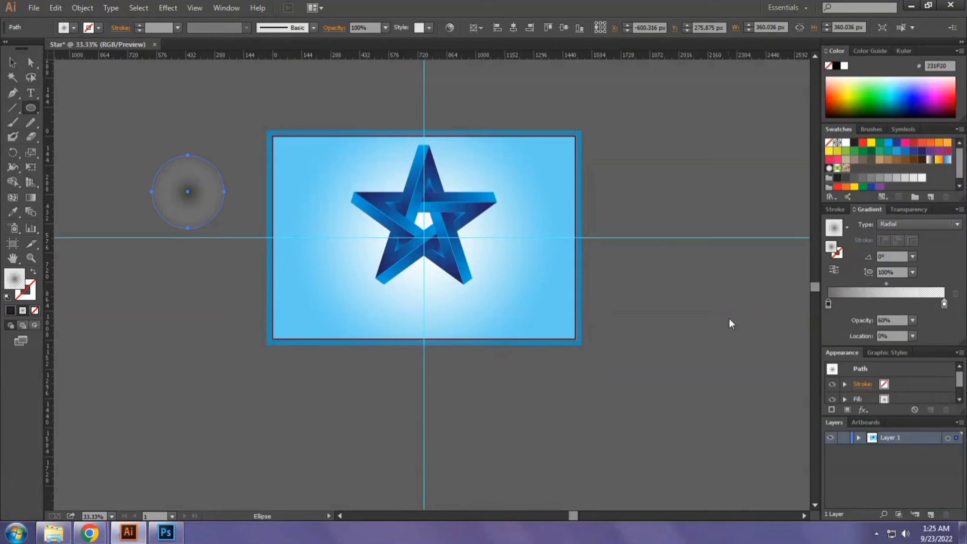
- Enlarge the soft circle and flatten it into a shadow ellipse about 747 × 55 px beneath the star
{"action": "key", "text": "v"}
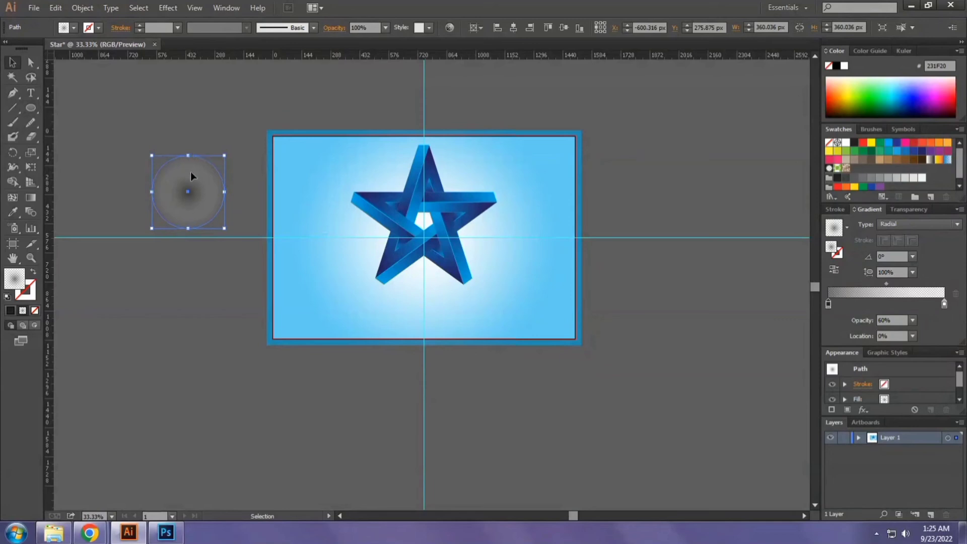
{"action": "left_click_drag", "start_coordinate": [224, 228], "coordinate": [255, 258]}
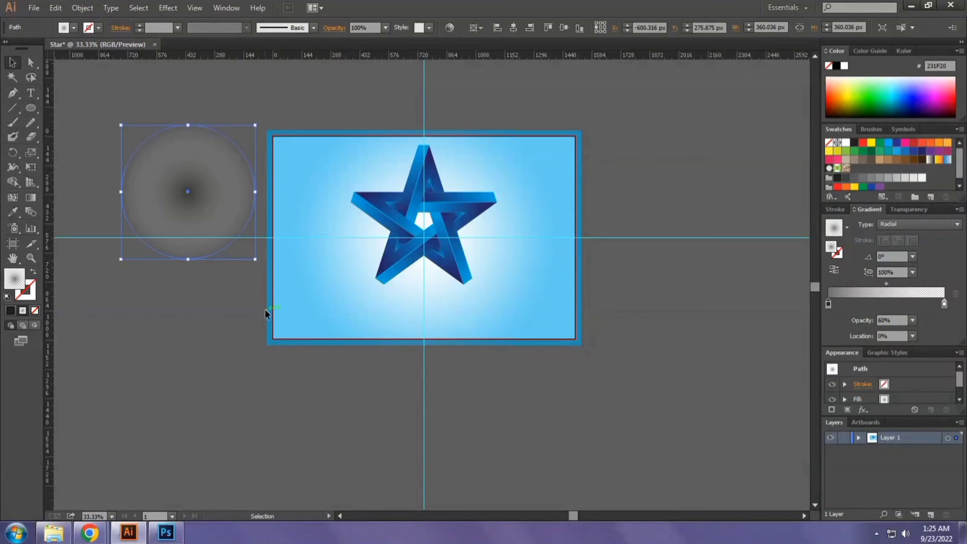
{"action": "left_click", "coordinate": [265, 309]}
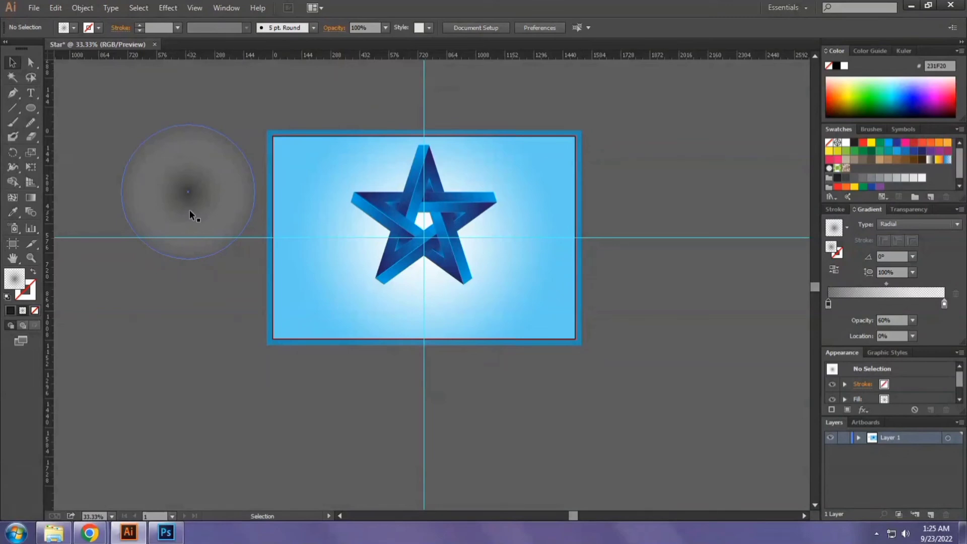
{"action": "left_click", "coordinate": [190, 211]}
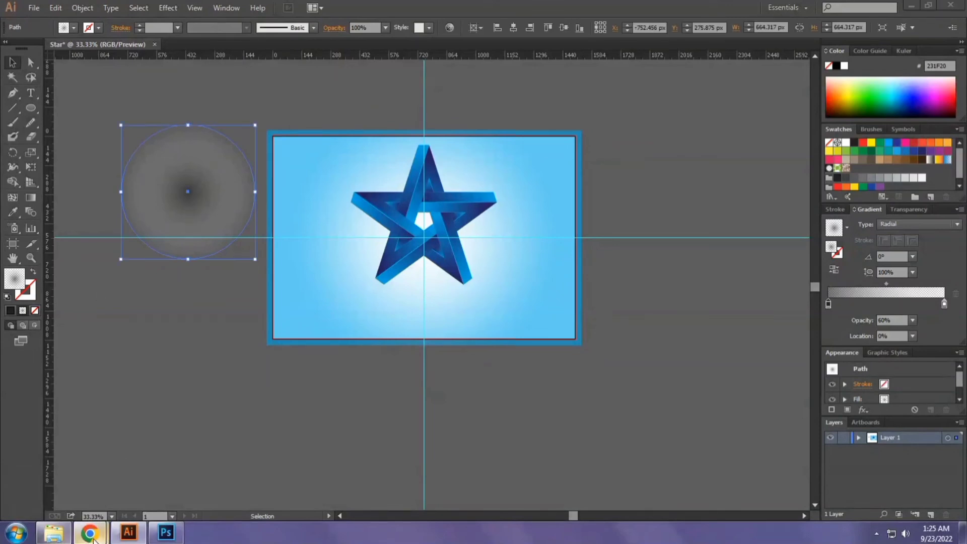
{"action": "left_click_drag", "start_coordinate": [187, 224], "coordinate": [420, 317]}
{"action": "left_click_drag", "start_coordinate": [425, 220], "coordinate": [473, 297]}
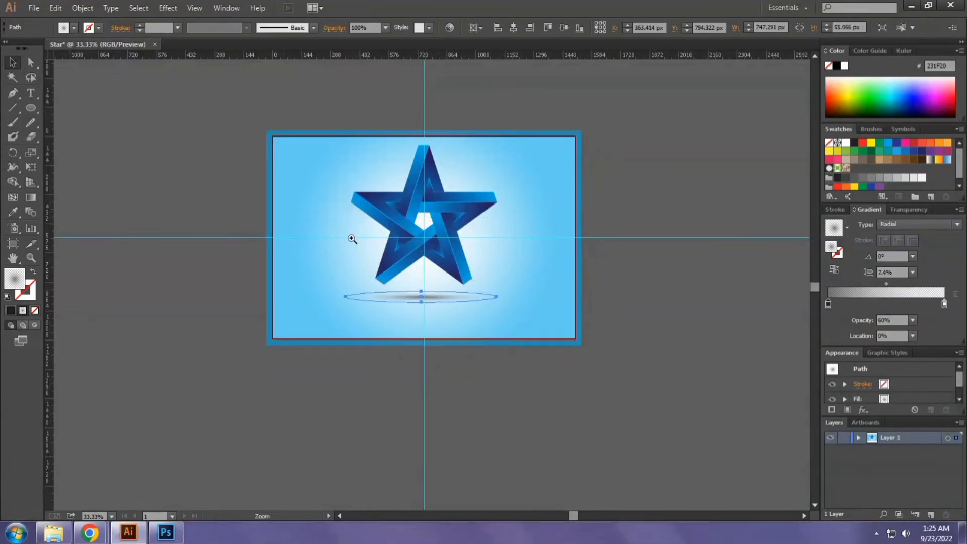
- Nudge the shadow ellipse up 30 px and right 11 px so it sits centred just below the star
{"action": "left_click_drag", "start_coordinate": [351, 238], "coordinate": [556, 331]}
{"action": "key", "text": "shift+Up"}
{"action": "key", "text": "shift+Up"}
{"action": "key", "text": "shift+Up"}
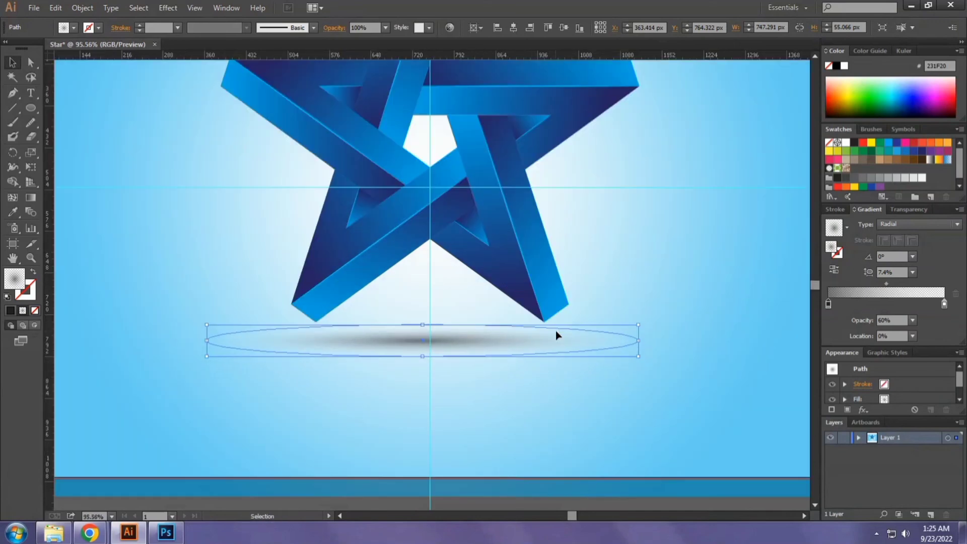
{"action": "key", "text": "shift+Right"}
{"action": "key", "text": "Right"}
{"action": "scroll", "coordinate": [555, 331], "scroll_direction": "down", "scroll_amount": 3}
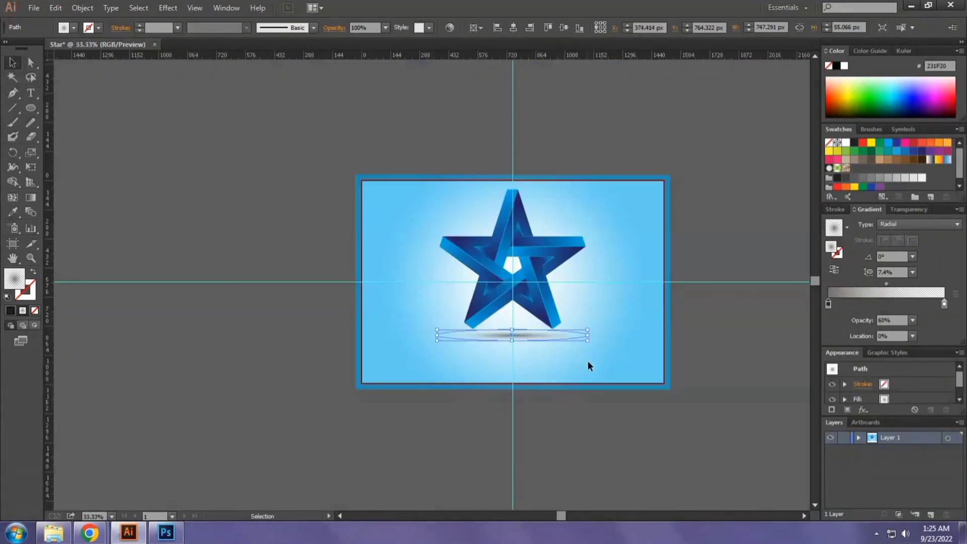
- Delete the vertical and horizontal guides
{"action": "left_click_drag", "start_coordinate": [587, 366], "coordinate": [370, 154]}
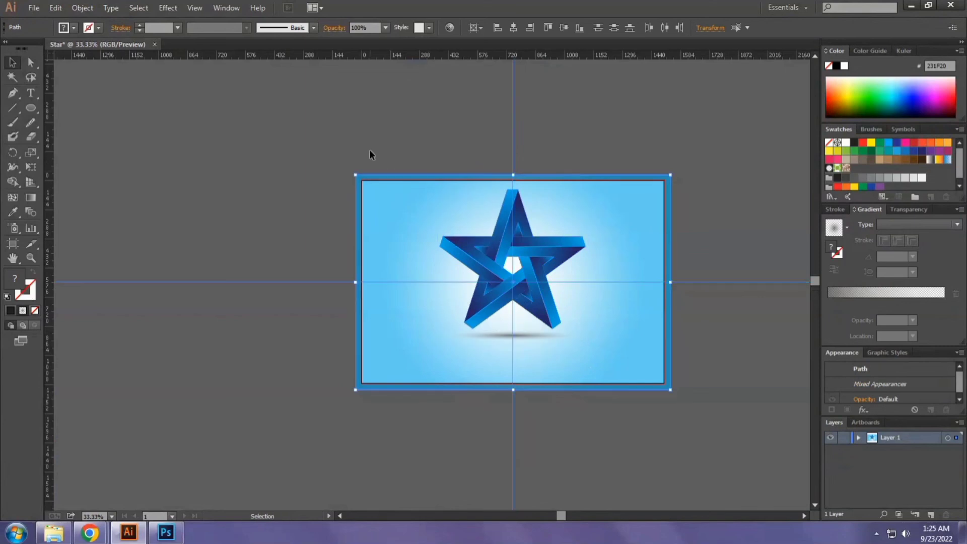
{"action": "left_click_drag", "start_coordinate": [470, 130], "coordinate": [616, 156]}
{"action": "key", "text": "Delete"}
{"action": "left_click_drag", "start_coordinate": [735, 241], "coordinate": [705, 333]}
{"action": "key", "text": "Delete"}
- Lock the gradient background rectangle and select the star together with its shadow
{"action": "left_click_drag", "start_coordinate": [602, 304], "coordinate": [614, 356]}
{"action": "key", "text": "ctrl+z"}
{"action": "key", "text": "ctrl+2"}
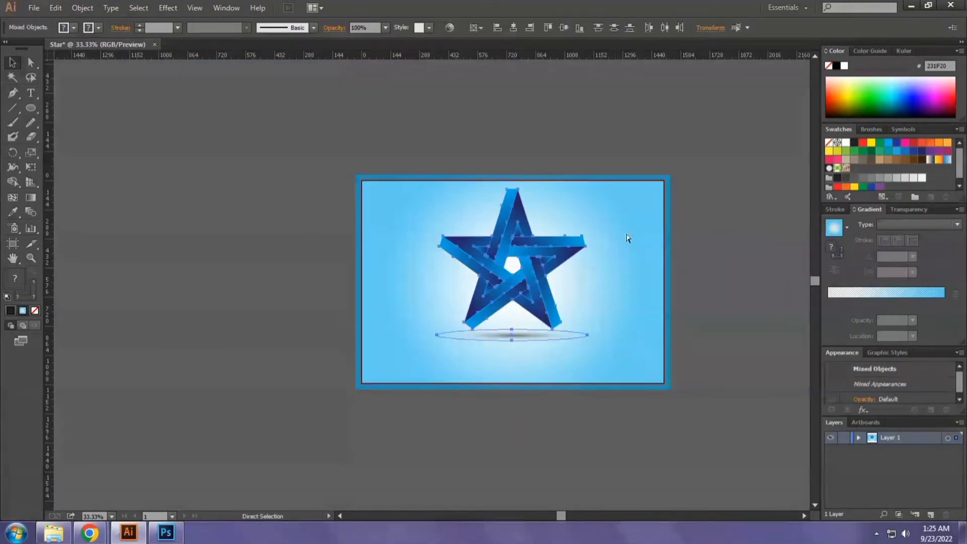
- Group the star with its shadow and centre the group vertically and horizontally on the artboard
{"action": "key", "text": "ctrl+g"}
{"action": "left_click", "coordinate": [564, 27]}
{"action": "left_click", "coordinate": [515, 26]}
- Display the finished artwork in full-screen mode, fit the artboard to the window and deselect everything
{"action": "left_click_drag", "start_coordinate": [461, 195], "coordinate": [372, 194]}
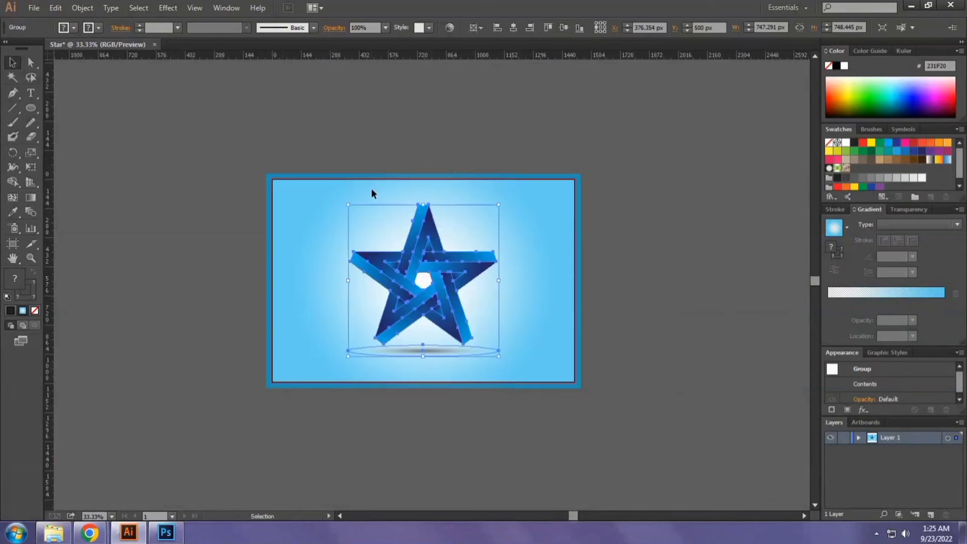
{"action": "key", "text": "a"}
{"action": "key", "text": "ctrl+0"}
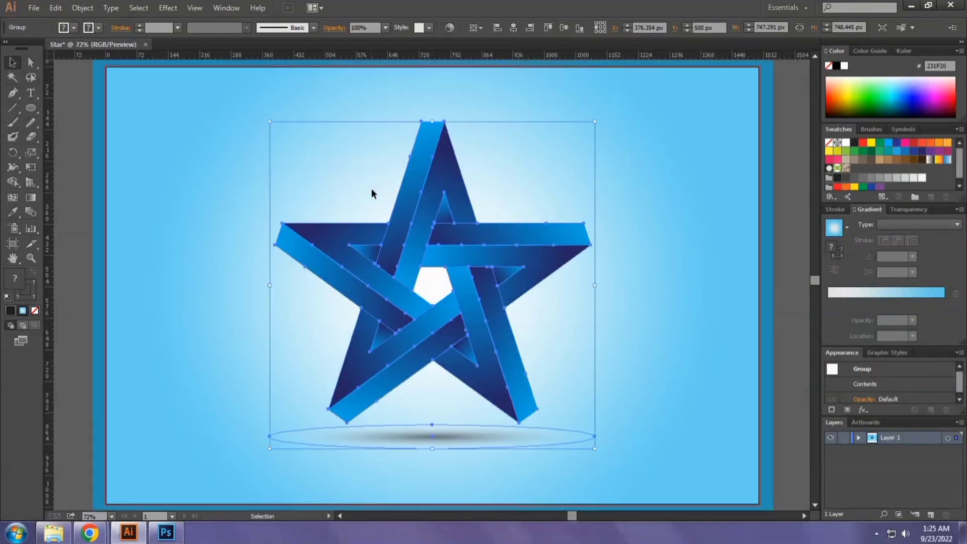
{"action": "key", "text": "f"}
{"action": "key", "text": "f"}
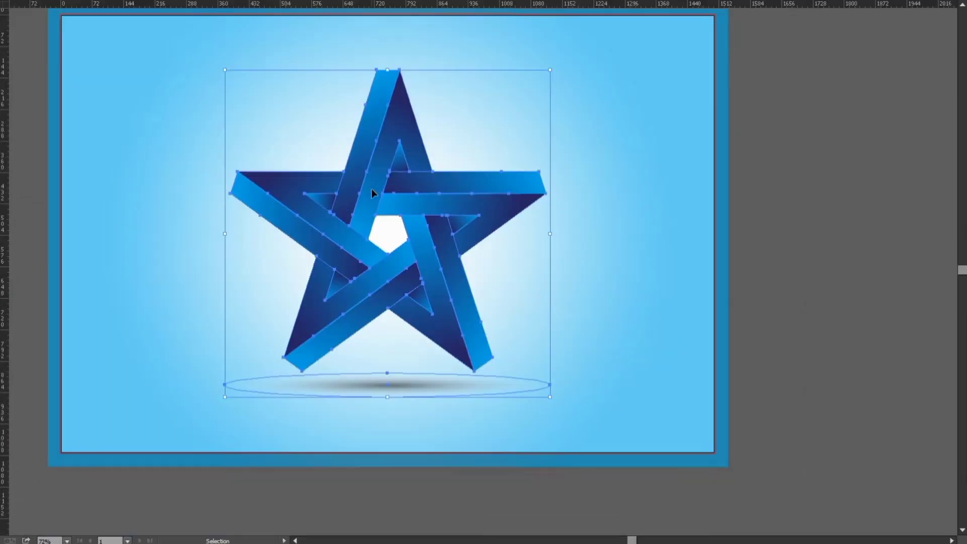
{"action": "key", "text": "ctrl+0"}
{"action": "key", "text": "a"}
{"action": "key", "text": "v"}
{"action": "left_click", "coordinate": [214, 253]}
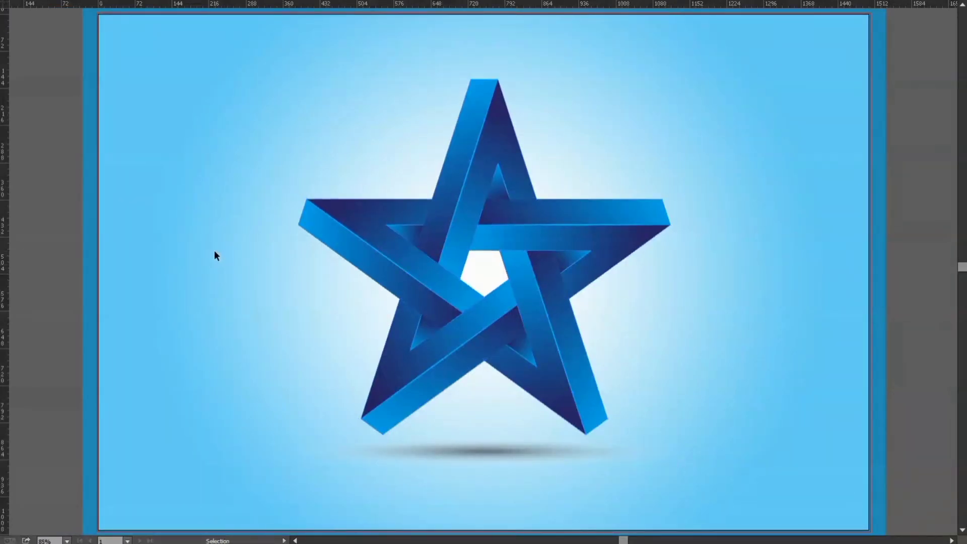